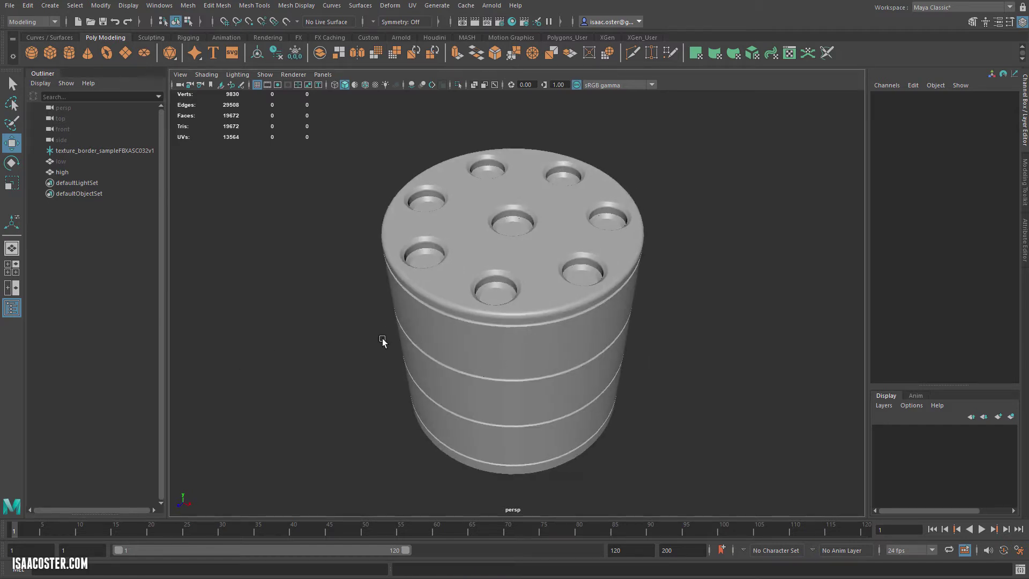
# Orbit and zoom around the high-poly cylinder to inspect the holes on its top.
pyautogui.keyDown('alt'); pyautogui.moveTo(369, 348); pyautogui.dragTo(390, 338); pyautogui.keyUp('alt')
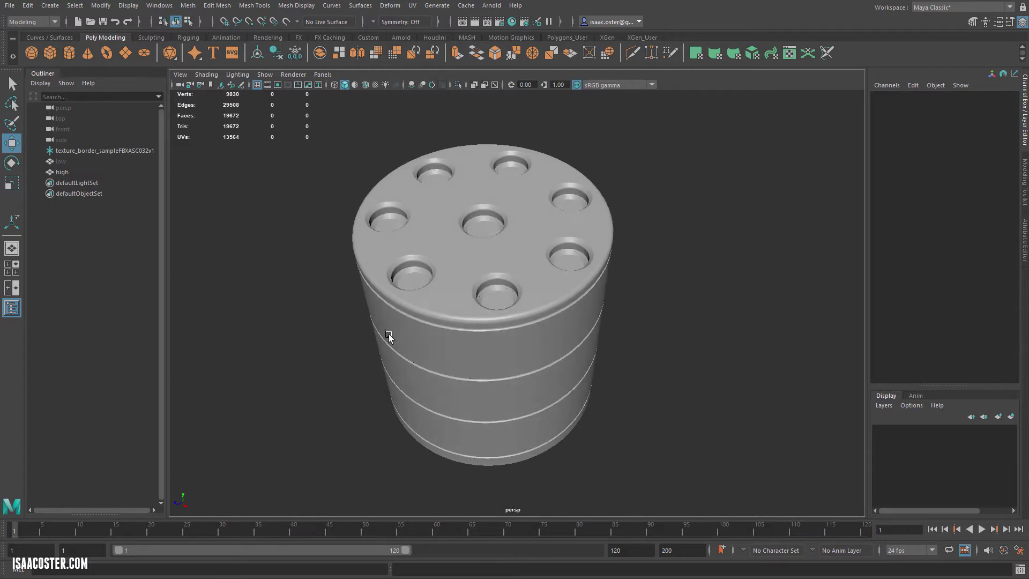
pyautogui.keyDown('alt'); pyautogui.moveTo(391, 337); pyautogui.dragTo(453, 345, button='right'); pyautogui.keyUp('alt')
pyautogui.scroll(-3, 475, 316)
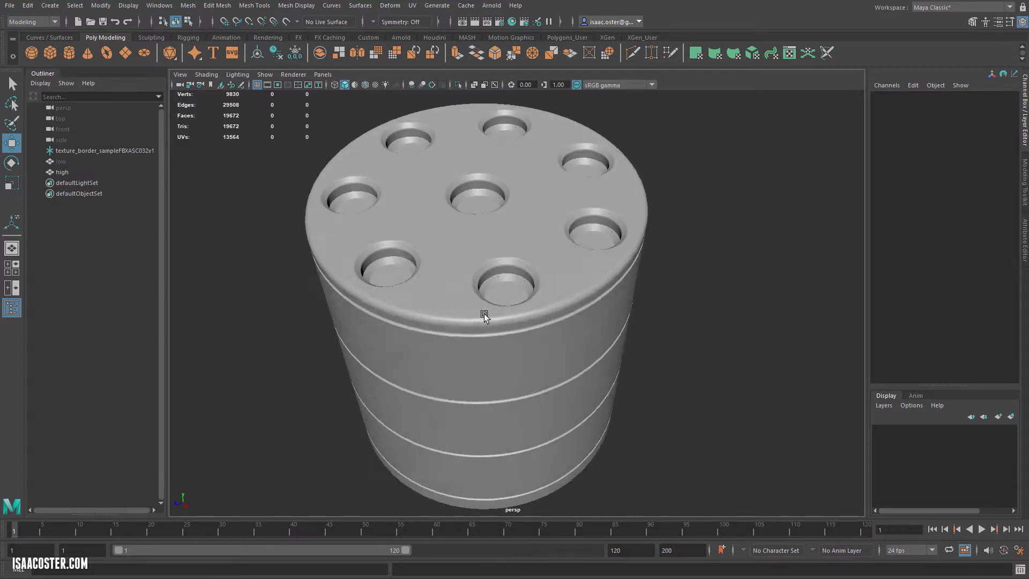
pyautogui.keyDown('alt'); pyautogui.moveTo(484, 314); pyautogui.dragTo(511, 309); pyautogui.keyUp('alt')
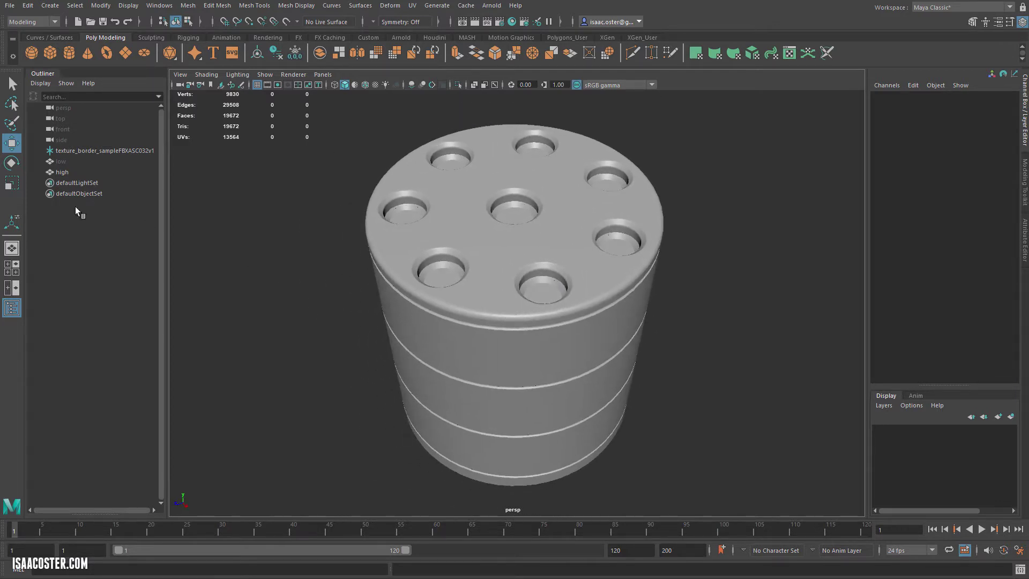
pyautogui.keyDown('alt'); pyautogui.moveTo(611, 251); pyautogui.dragTo(613, 269); pyautogui.keyUp('alt')
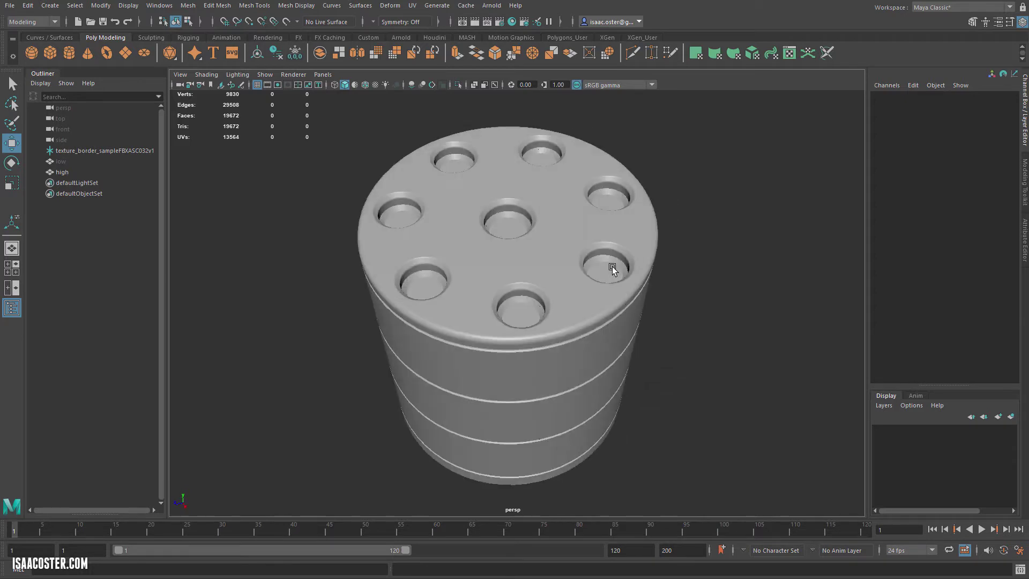
# Unhide the 'low' cylinder with Shift+H and hide 'high' with Ctrl+H.
pyautogui.click(61, 162)
pyautogui.hotkey('shift', 'h')
pyautogui.keyDown('alt'); pyautogui.moveTo(328, 325); pyautogui.dragTo(327, 314); pyautogui.keyUp('alt')
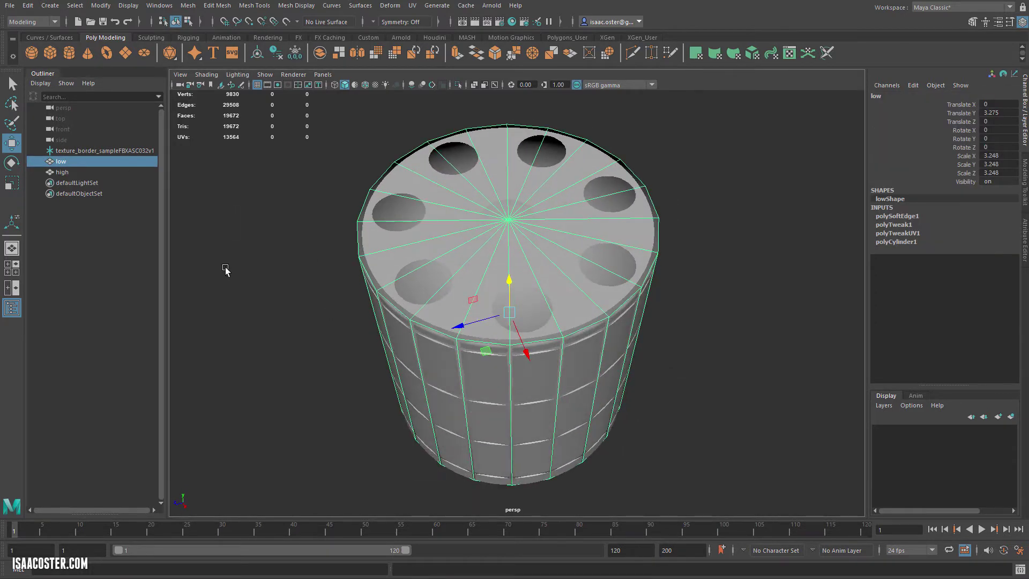
pyautogui.click(69, 172)
pyautogui.hotkey('ctrl', 'h')
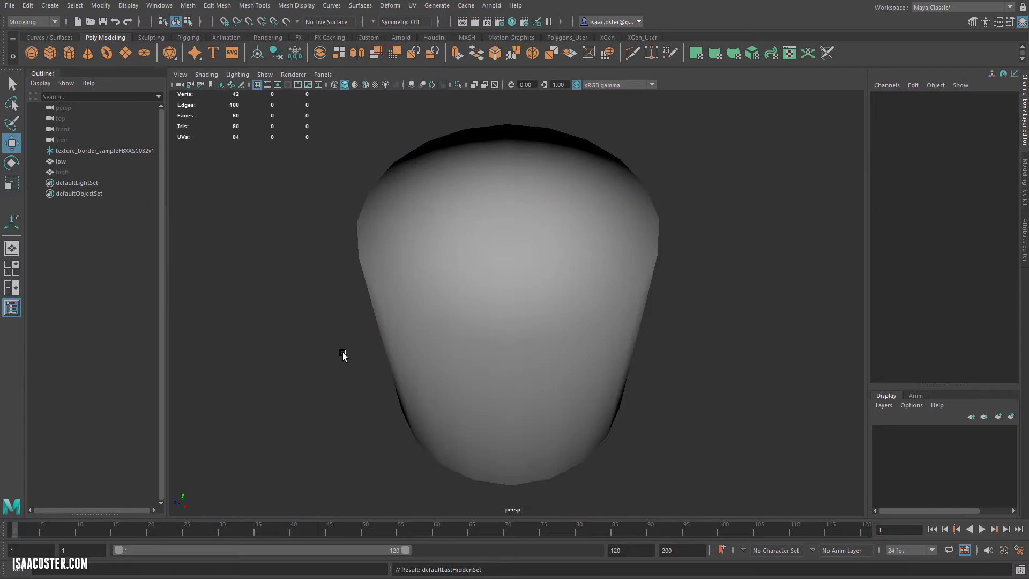
pyautogui.keyDown('alt'); pyautogui.moveTo(341, 354); pyautogui.dragTo(380, 327); pyautogui.keyUp('alt')
pyautogui.click(381, 327)
pyautogui.click(412, 5)
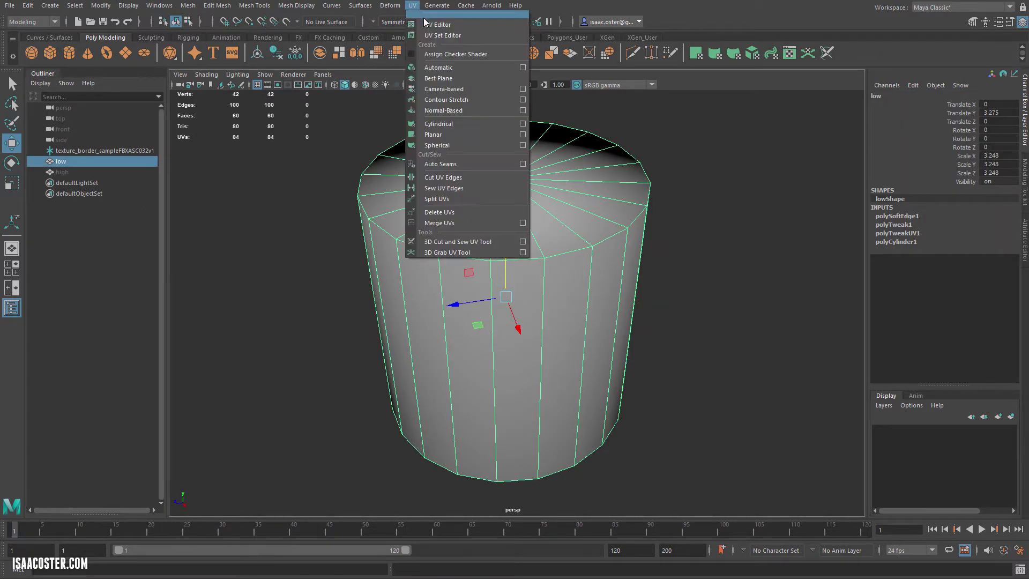
pyautogui.click(435, 17)
pyautogui.moveTo(275, 207); pyautogui.dragTo(295, 109)
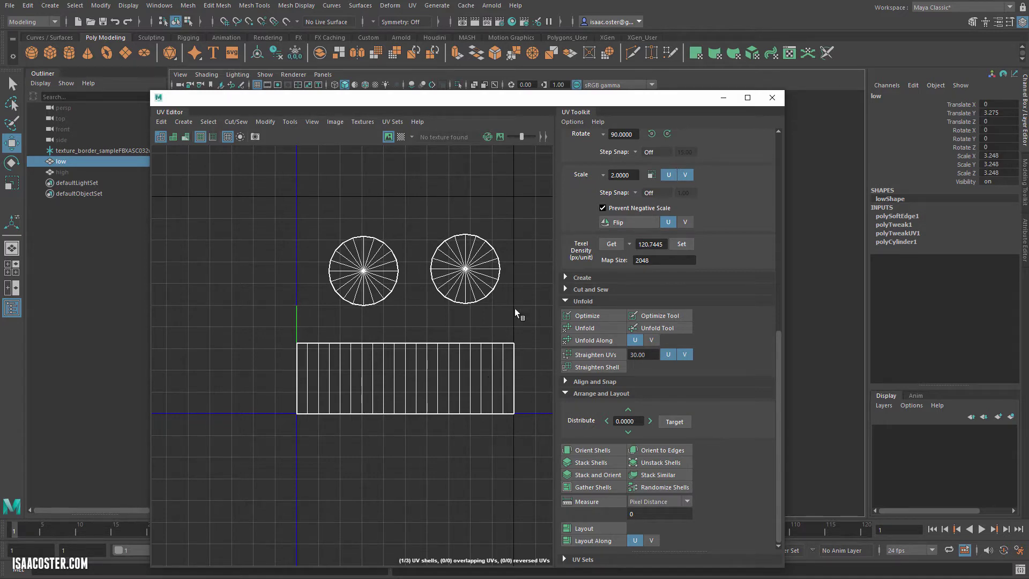
pyautogui.moveTo(435, 104); pyautogui.dragTo(425, 65)
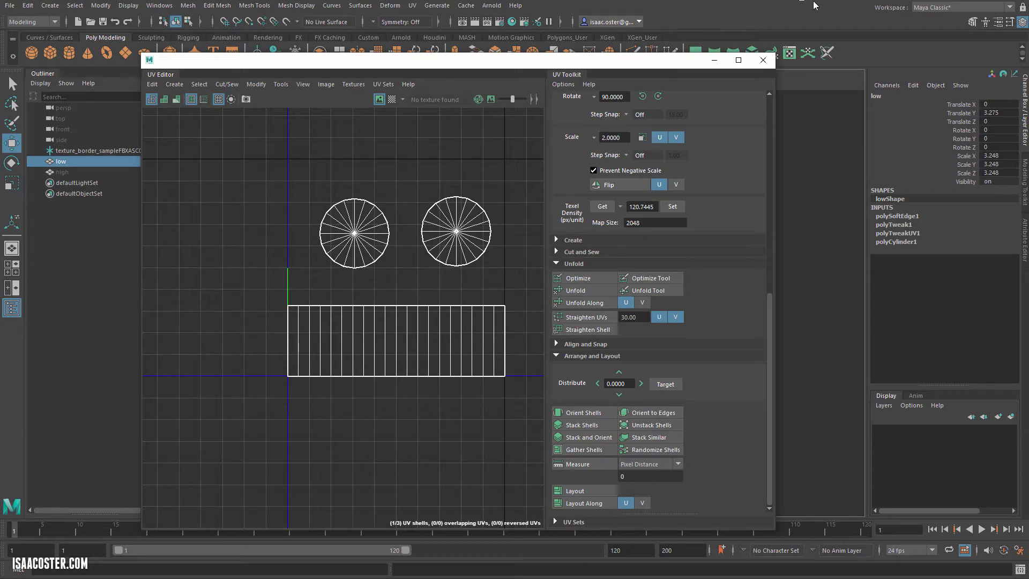
pyautogui.click(763, 59)
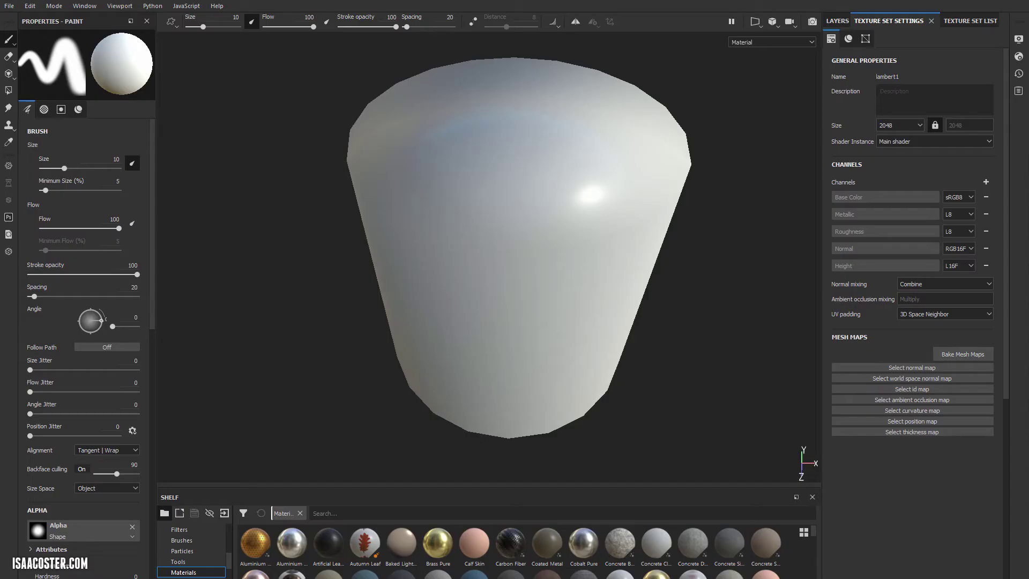
# Set bake Output Size 2048, load texture_border_sample_high as high-definition mesh, antialiasing Subsampling 2x2.
pyautogui.click(963, 354)
pyautogui.click(506, 149)
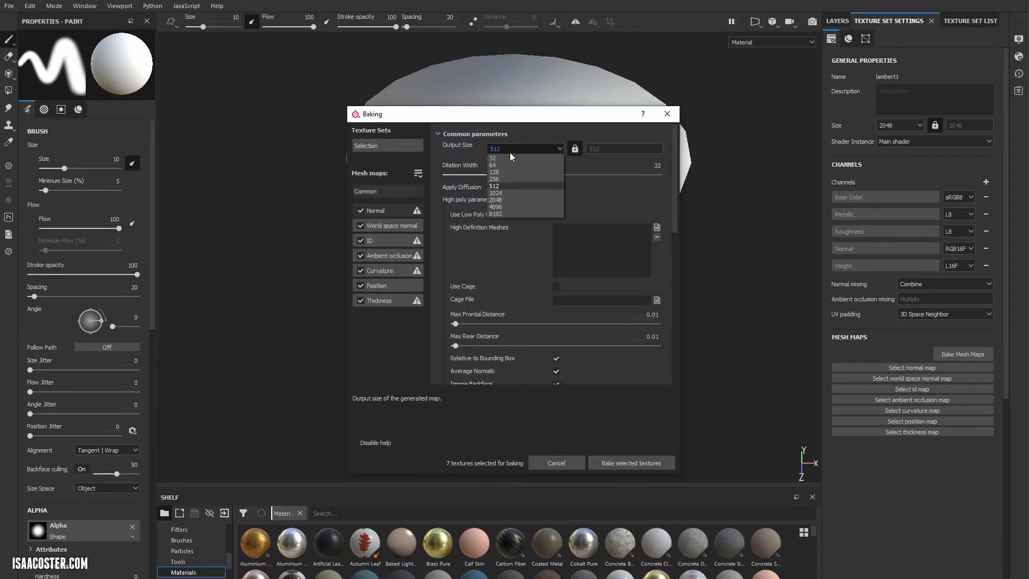
pyautogui.click(505, 199)
pyautogui.click(656, 227)
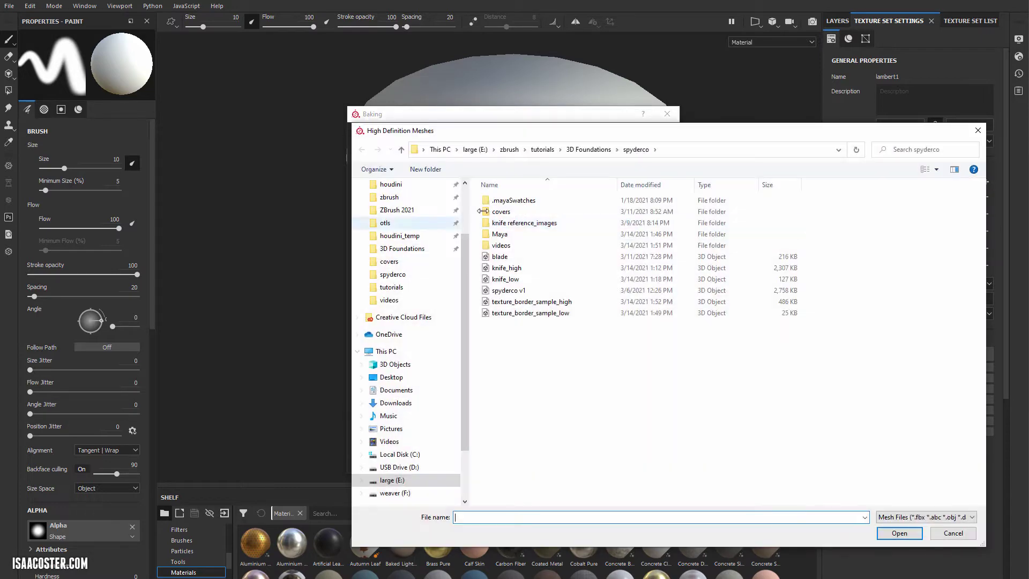
pyautogui.click(547, 302)
pyautogui.click(899, 538)
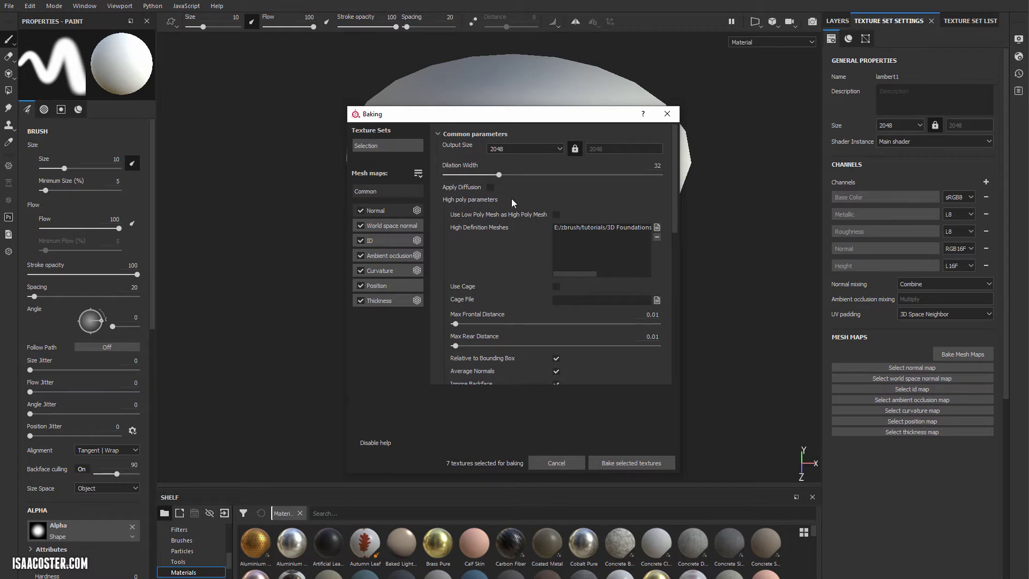
pyautogui.scroll(-3, 549, 321)
pyautogui.click(584, 298)
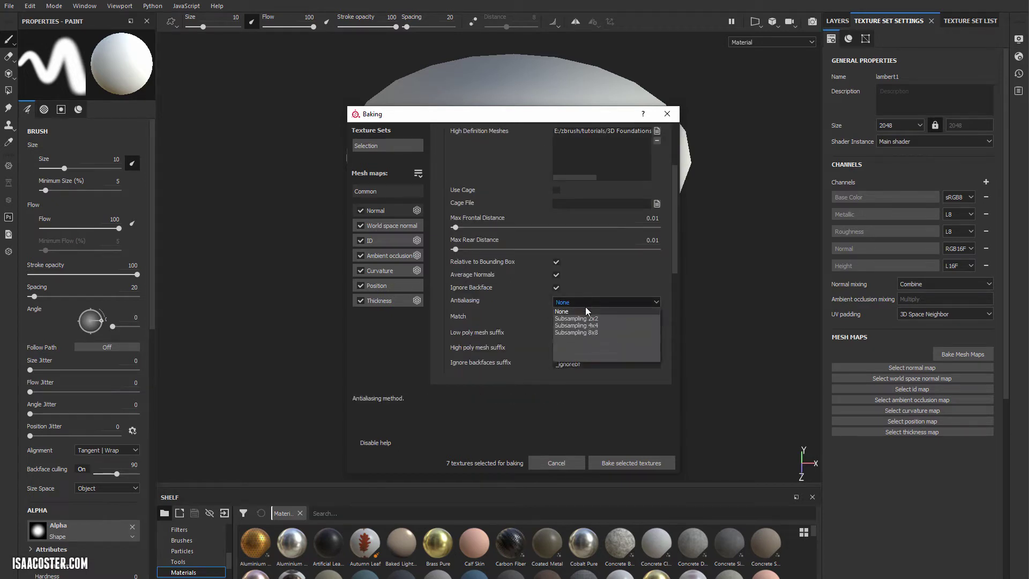
pyautogui.click(585, 308)
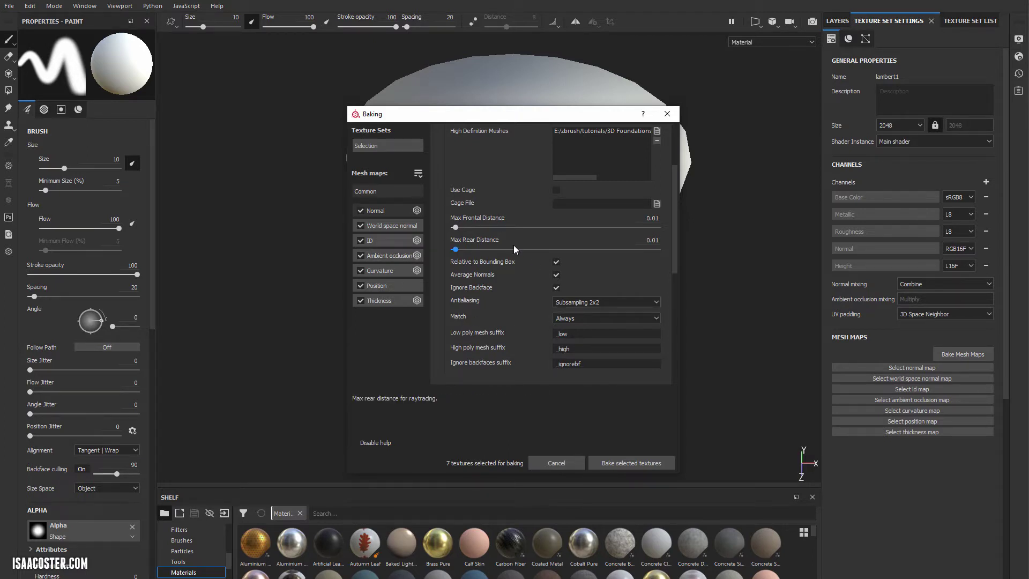
# Bake all seven mesh maps, inspect the top holes, and reopen the baking settings.
pyautogui.click(623, 468)
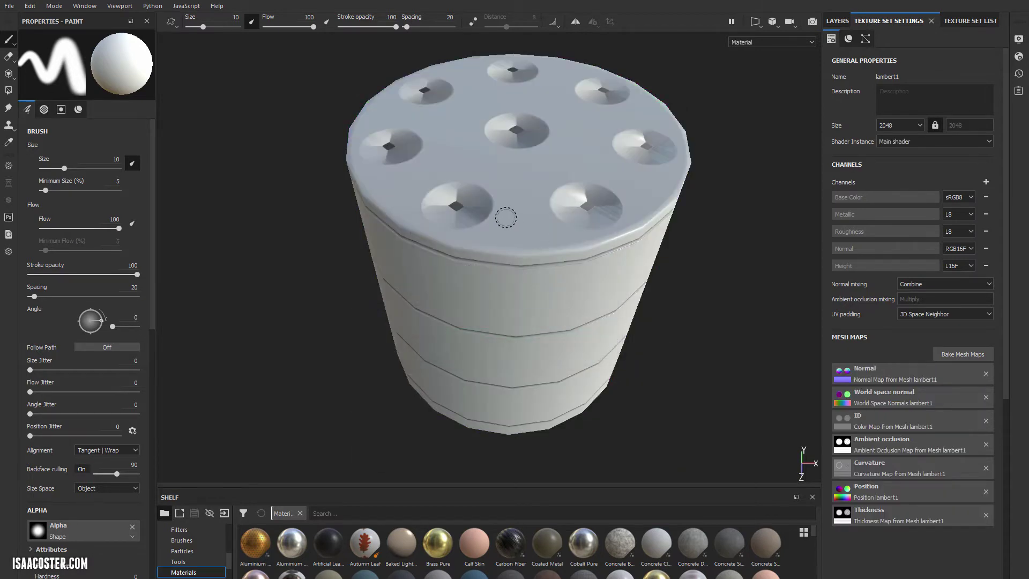
pyautogui.moveTo(498, 220)
pyautogui.keyDown('alt'); pyautogui.mouseDown()
pyautogui.moveTo(489, 246)
pyautogui.moveTo(487, 211)
pyautogui.mouseUp(); pyautogui.keyUp('alt')
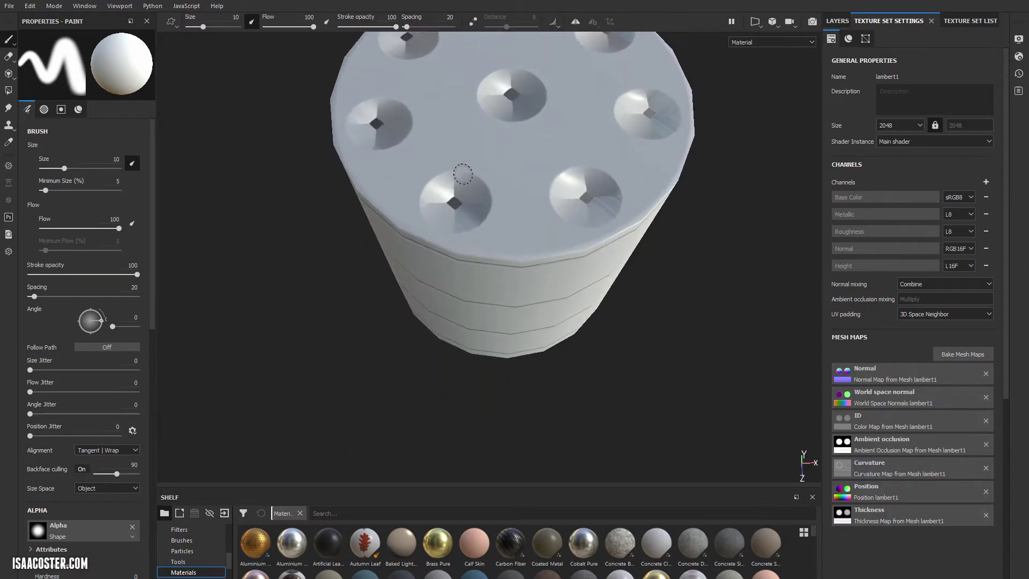
pyautogui.moveTo(445, 262)
pyautogui.keyDown('alt'); pyautogui.mouseDown()
pyautogui.moveTo(526, 159)
pyautogui.moveTo(498, 211)
pyautogui.moveTo(475, 223)
pyautogui.moveTo(536, 259)
pyautogui.moveTo(533, 230)
pyautogui.mouseUp(); pyautogui.keyUp('alt')
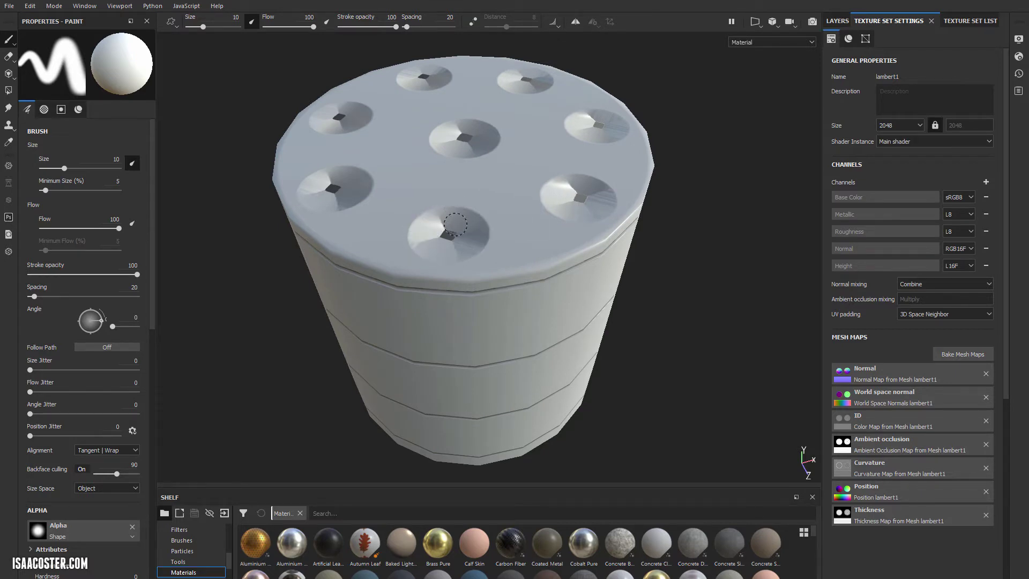
pyautogui.keyDown('alt'); pyautogui.moveTo(449, 209); pyautogui.dragTo(452, 226); pyautogui.keyUp('alt')
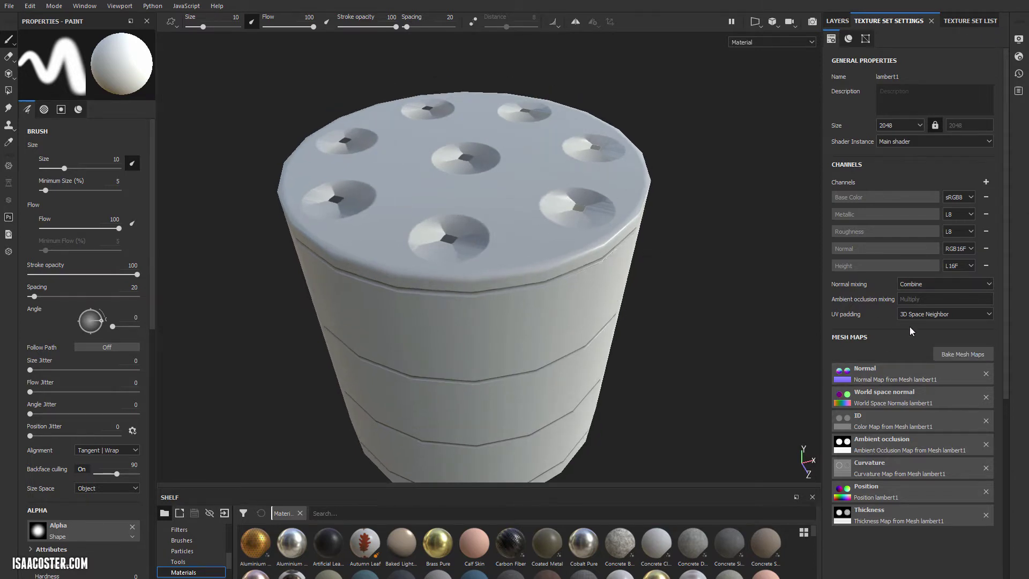
pyautogui.click(962, 355)
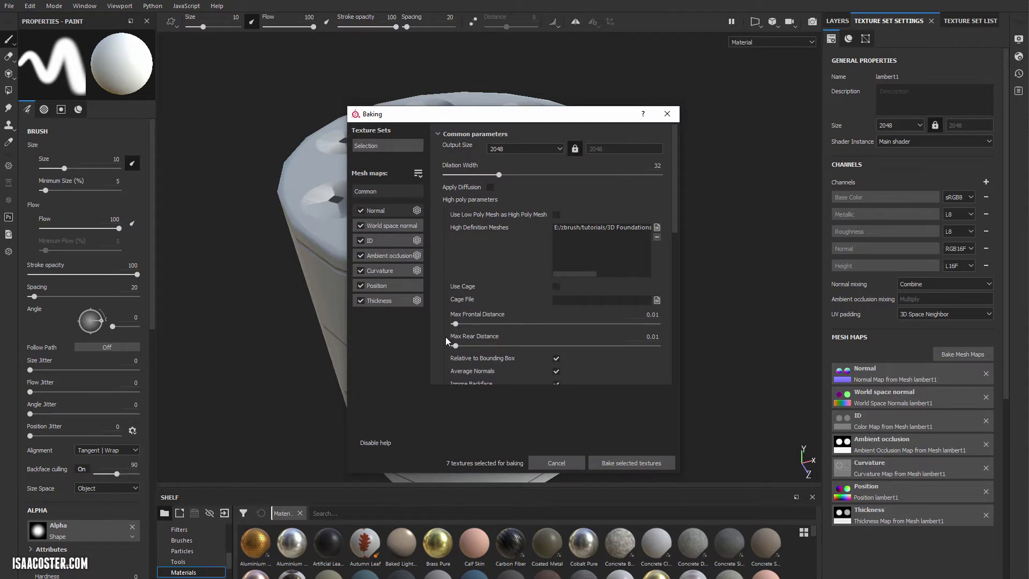
# Move the Baking dialog aside, set Max Rear Distance to 0.1, and re-bake the maps.
pyautogui.moveTo(458, 119); pyautogui.dragTo(726, 99)
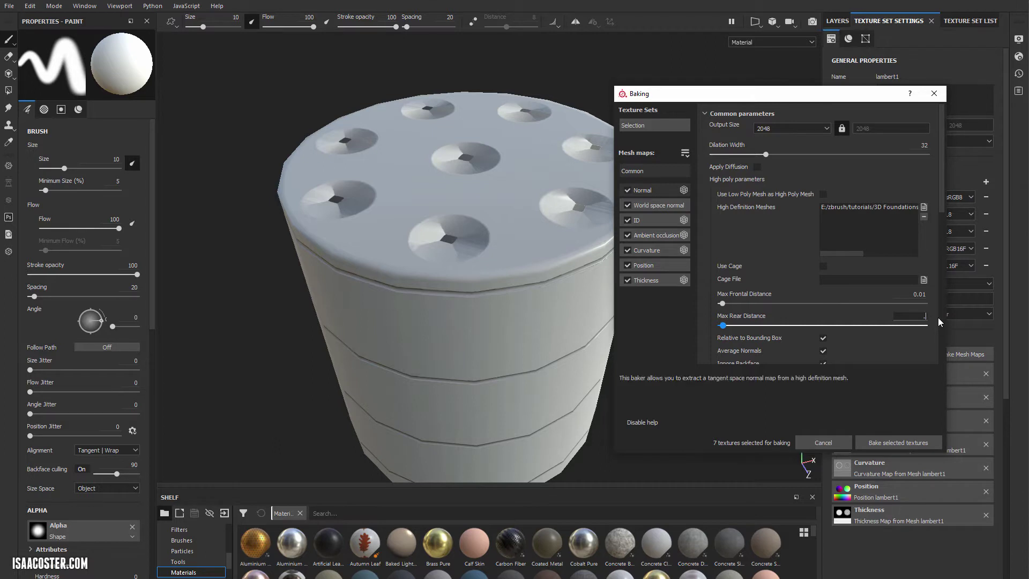
pyautogui.write('0.1')
pyautogui.press('Return')
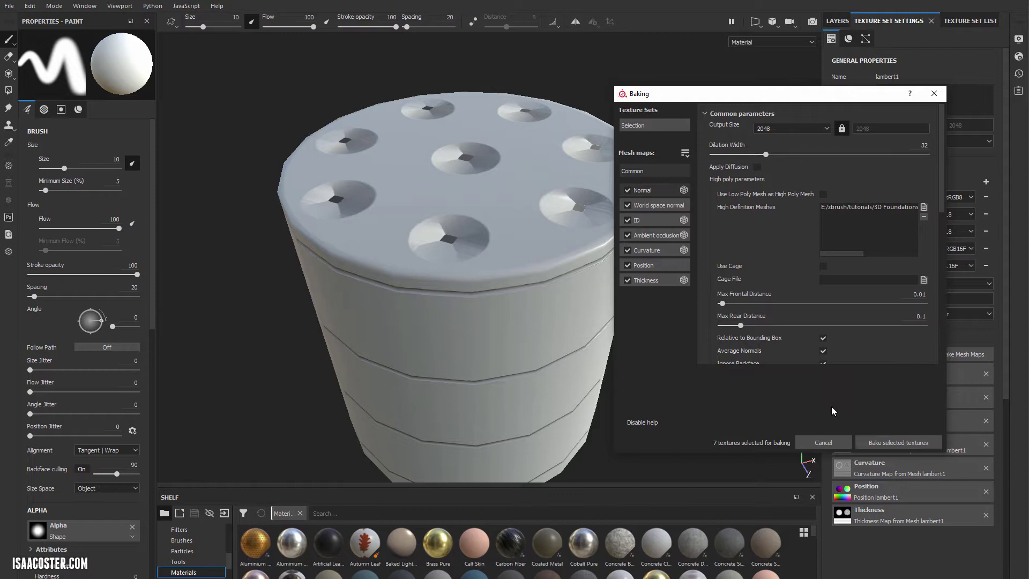
pyautogui.click(893, 443)
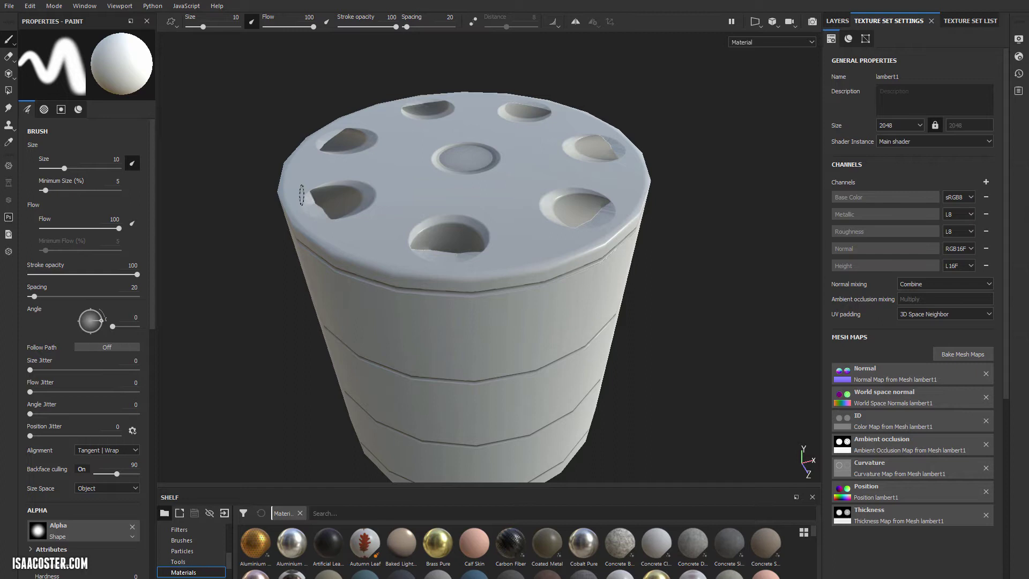
# Change Max Rear Distance from 0.1 to 0.2 and re-bake the mesh maps.
pyautogui.click(964, 354)
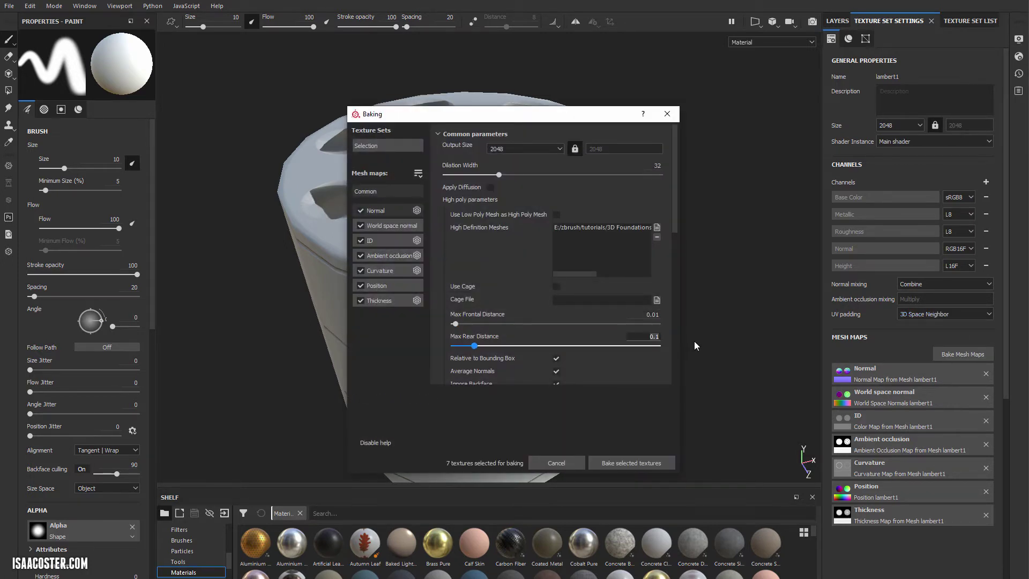
pyautogui.press('BackSpace')
pyautogui.write('2')
pyautogui.press('Return')
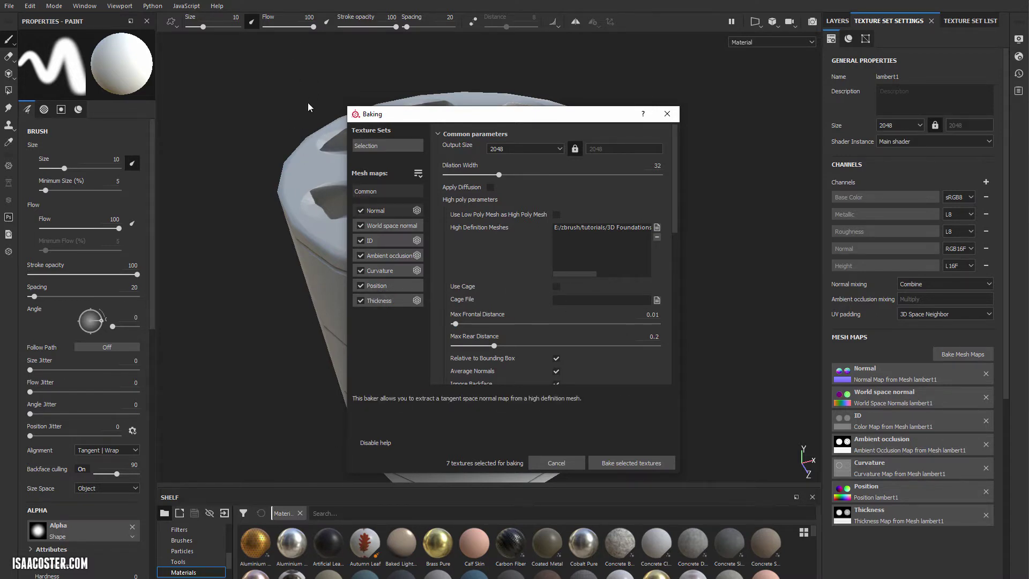
pyautogui.click(638, 462)
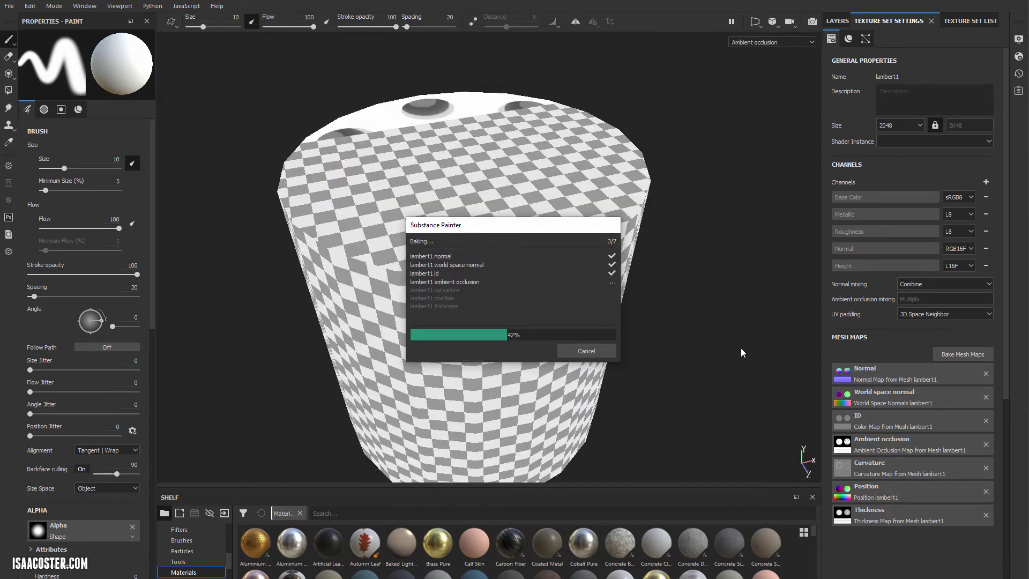
pyautogui.keyDown('alt'); pyautogui.moveTo(593, 339); pyautogui.dragTo(599, 399); pyautogui.keyUp('alt')
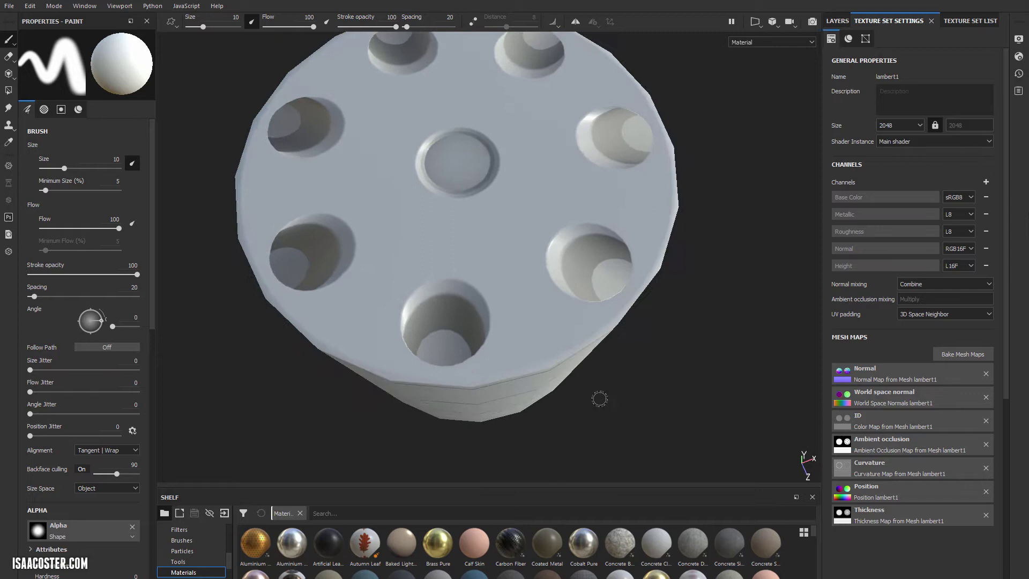
pyautogui.keyDown('alt'); pyautogui.moveTo(469, 209); pyautogui.dragTo(442, 160); pyautogui.keyUp('alt')
pyautogui.click(954, 356)
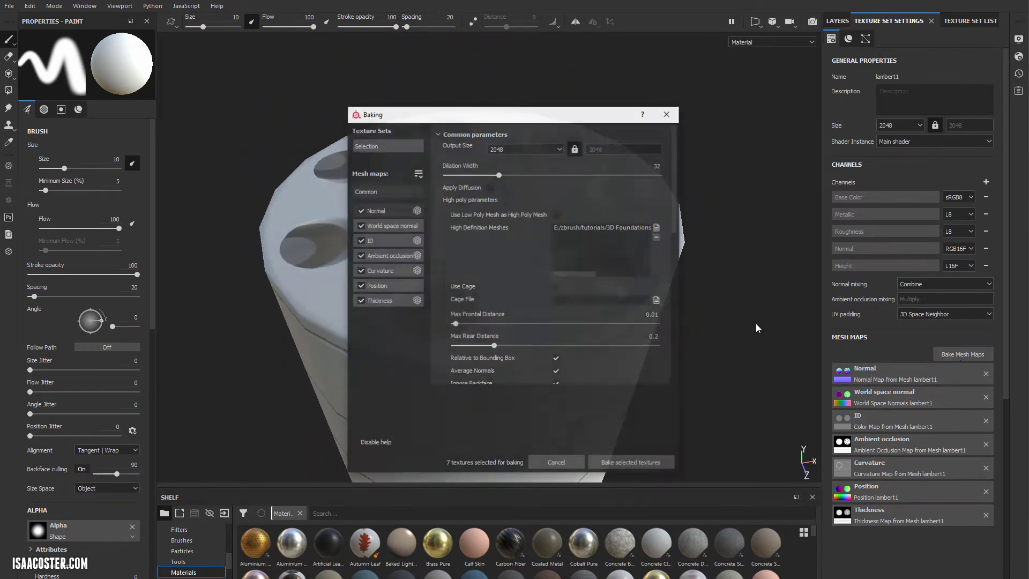
pyautogui.moveTo(549, 114); pyautogui.dragTo(595, 67)
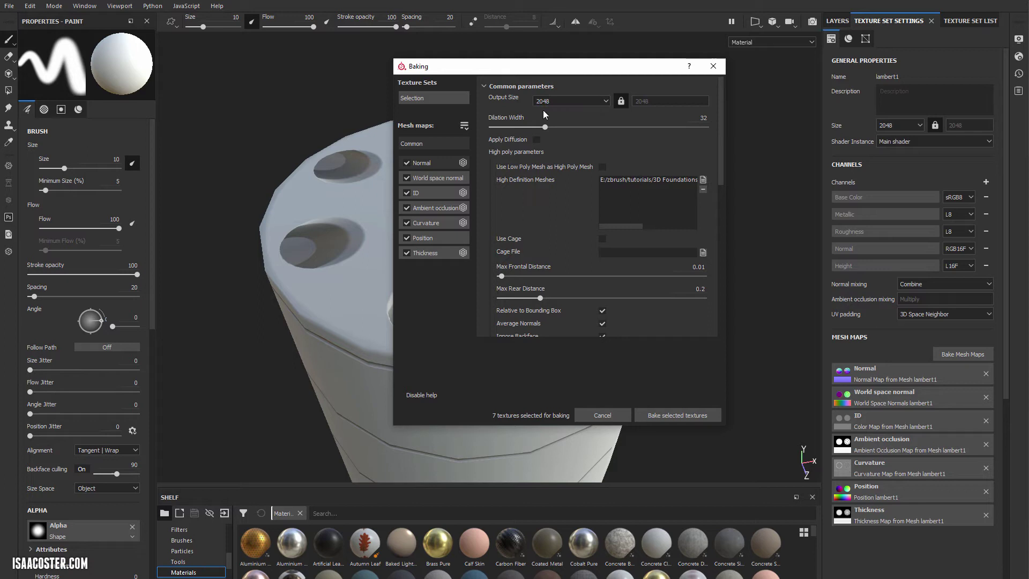
pyautogui.scroll(-3, 554, 235)
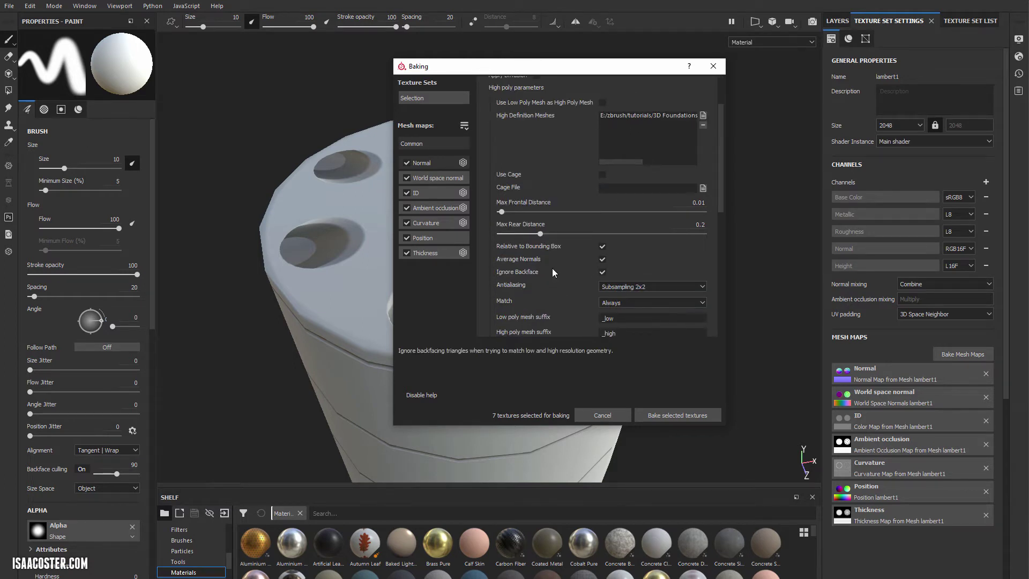
pyautogui.scroll(3, 552, 268)
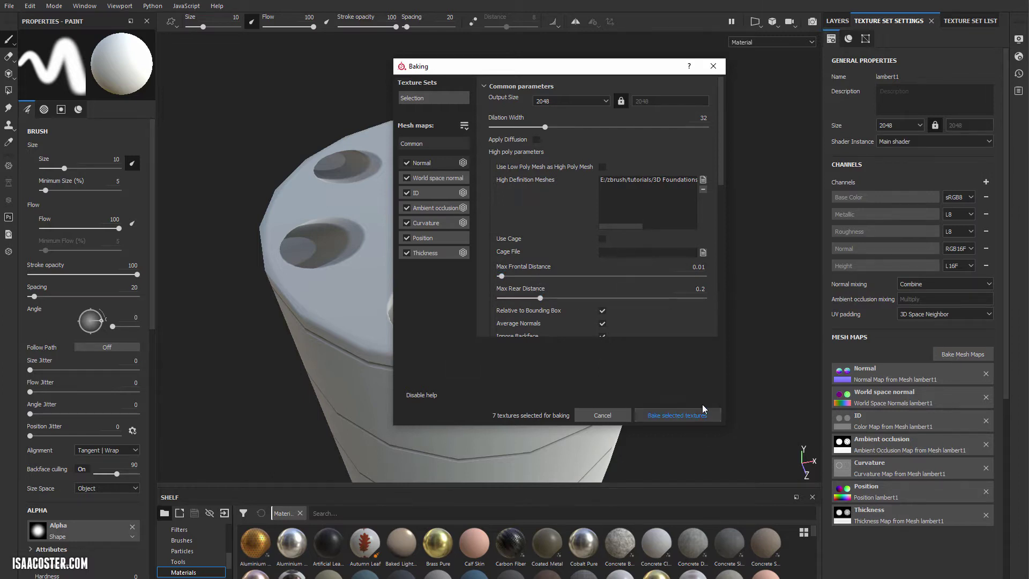
# Close the Baking dialog and orbit to inspect the recessed top holes from above and the side.
pyautogui.click(713, 66)
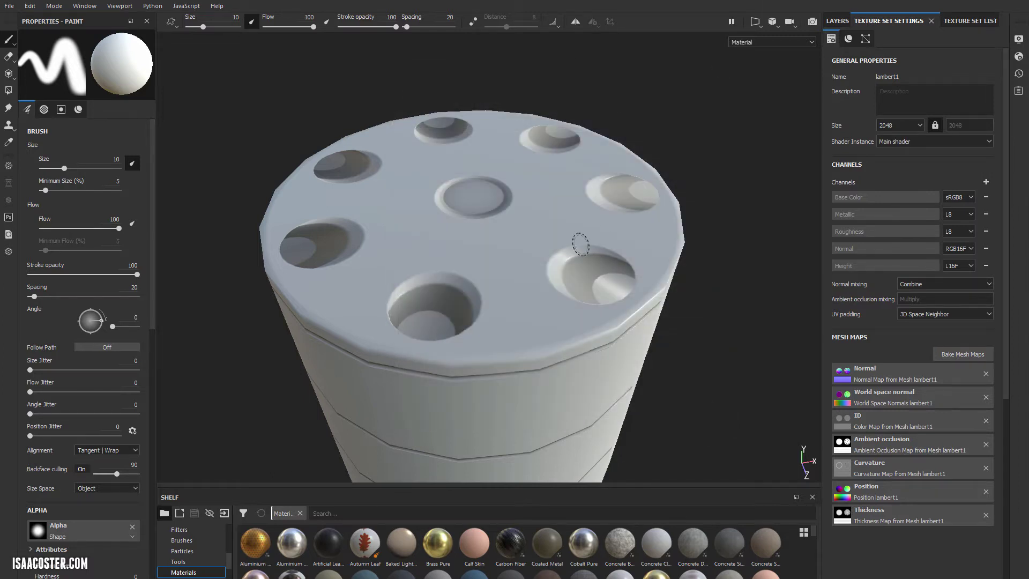
pyautogui.moveTo(581, 243)
pyautogui.keyDown('alt'); pyautogui.mouseDown()
pyautogui.moveTo(551, 271)
pyautogui.moveTo(533, 328)
pyautogui.moveTo(602, 301)
pyautogui.moveTo(580, 277)
pyautogui.mouseUp(); pyautogui.keyUp('alt')
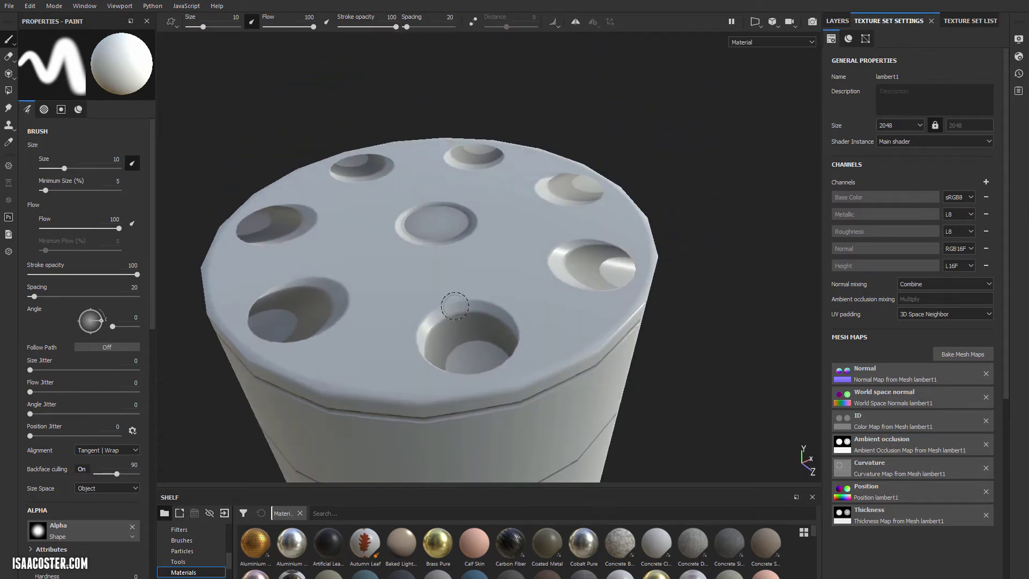
pyautogui.keyDown('alt'); pyautogui.moveTo(455, 289); pyautogui.dragTo(475, 192); pyautogui.keyUp('alt')
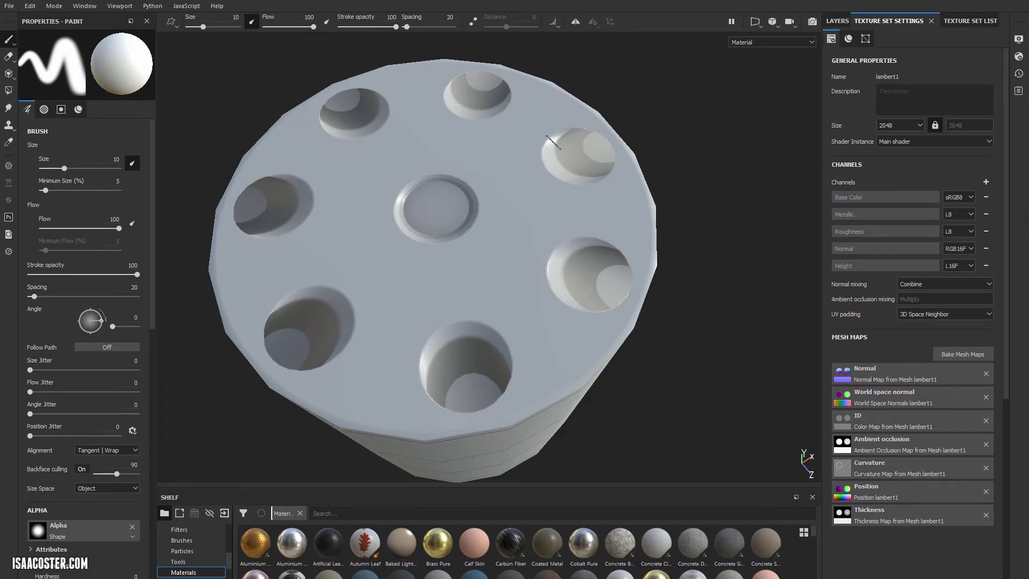
pyautogui.moveTo(558, 241)
pyautogui.keyDown('alt'); pyautogui.mouseDown()
pyautogui.moveTo(498, 239)
pyautogui.moveTo(347, 172)
pyautogui.moveTo(285, 191)
pyautogui.moveTo(337, 213)
pyautogui.mouseUp(); pyautogui.keyUp('alt')
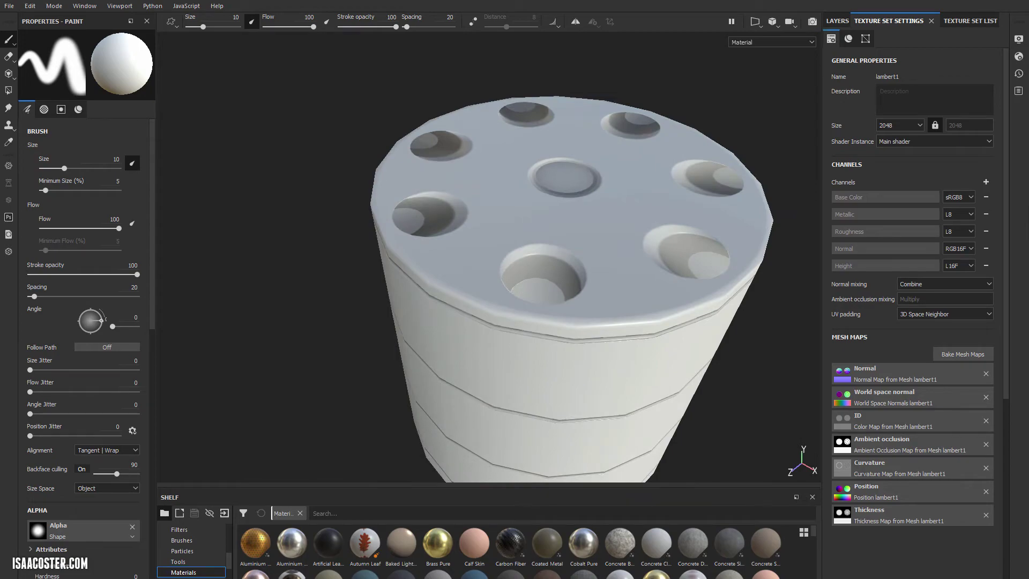
# Switch to Maya and reselect the low cylinder, tilting the view to flatten its cap.
pyautogui.hotkey('alt', 'Tab')
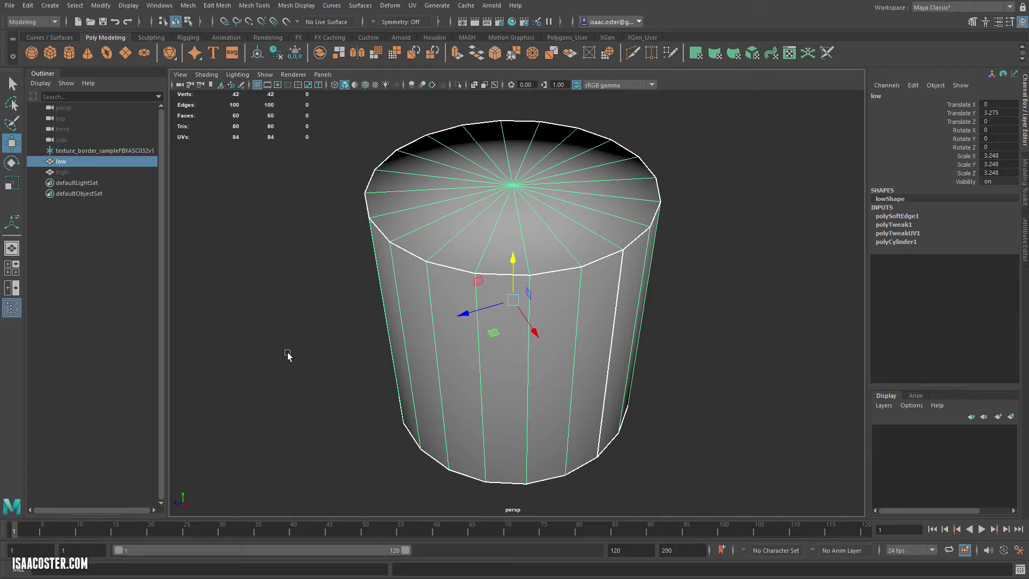
pyautogui.click(288, 356)
pyautogui.click(489, 257)
pyautogui.keyDown('alt'); pyautogui.moveTo(489, 257); pyautogui.dragTo(498, 225); pyautogui.keyUp('alt')
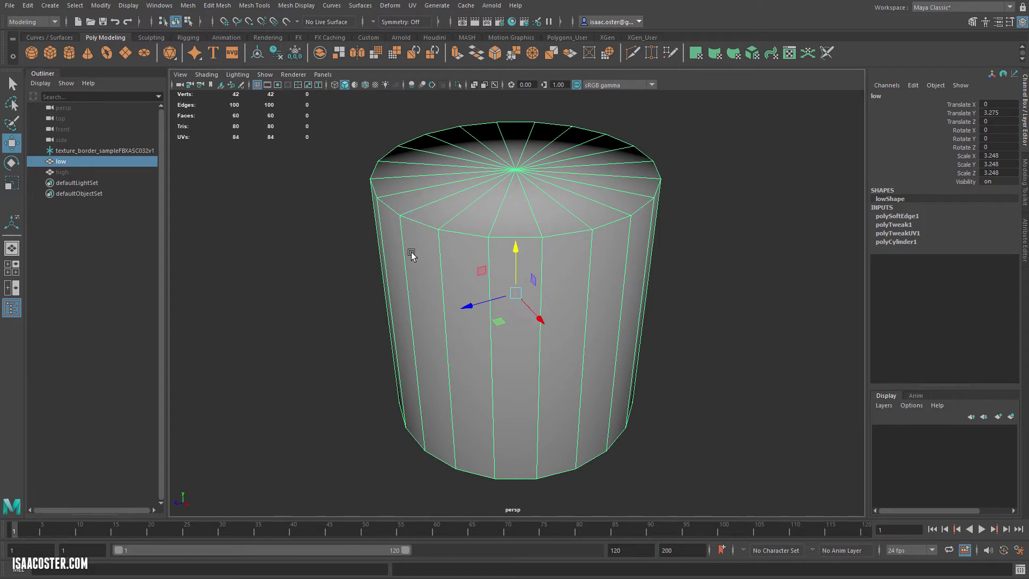
# Duplicate low as low1, scale it up to 3.693, and show wireframe.
pyautogui.hotkey('ctrl', 'd')
pyautogui.press('r')
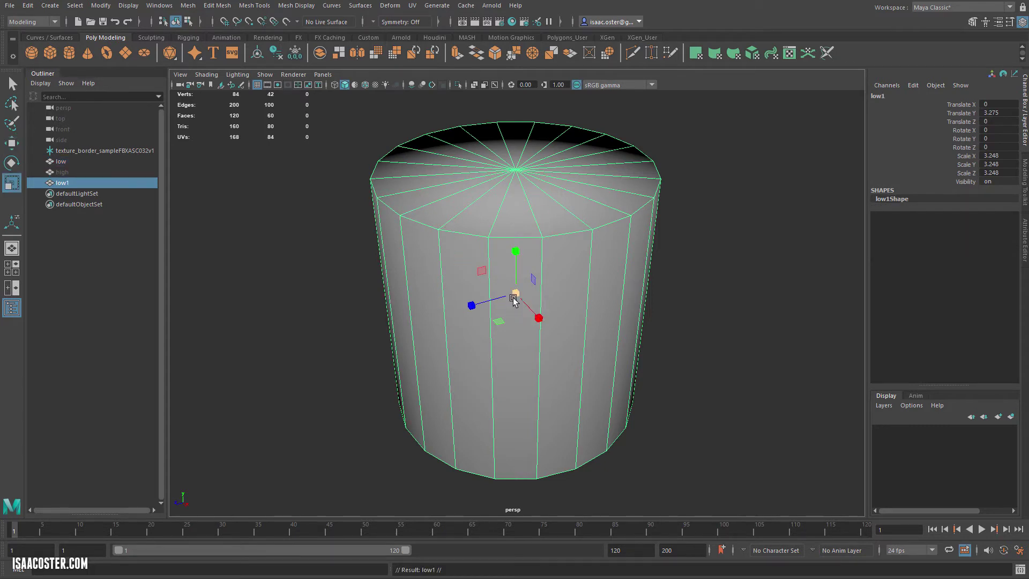
pyautogui.moveTo(515, 292)
pyautogui.mouseDown()
pyautogui.moveTo(577, 294)
pyautogui.moveTo(526, 294)
pyautogui.moveTo(540, 293)
pyautogui.moveTo(537, 269)
pyautogui.moveTo(546, 278)
pyautogui.moveTo(598, 213)
pyautogui.mouseUp()
pyautogui.press('4')
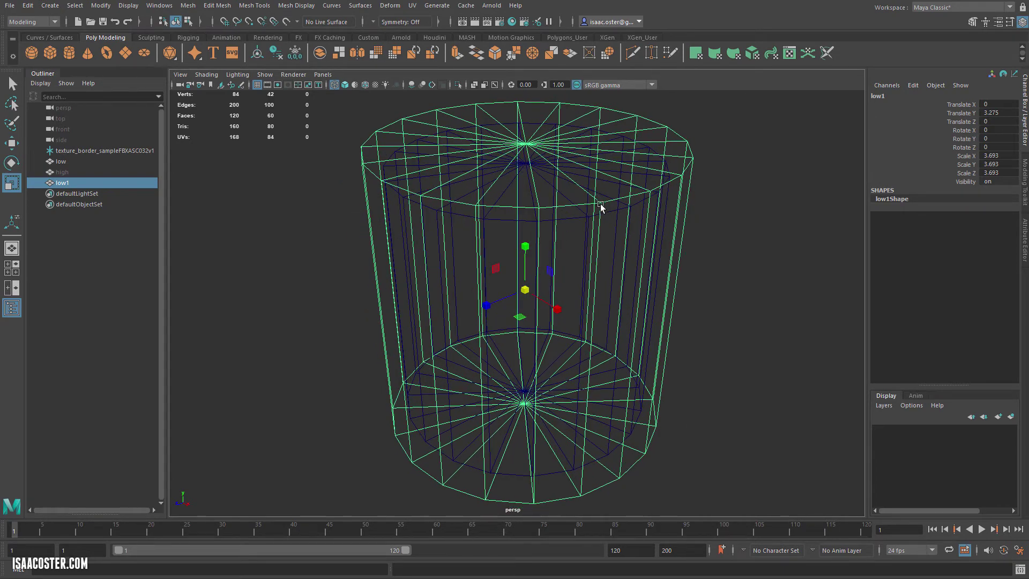
pyautogui.keyDown('alt'); pyautogui.moveTo(588, 221); pyautogui.dragTo(549, 244); pyautogui.keyUp('alt')
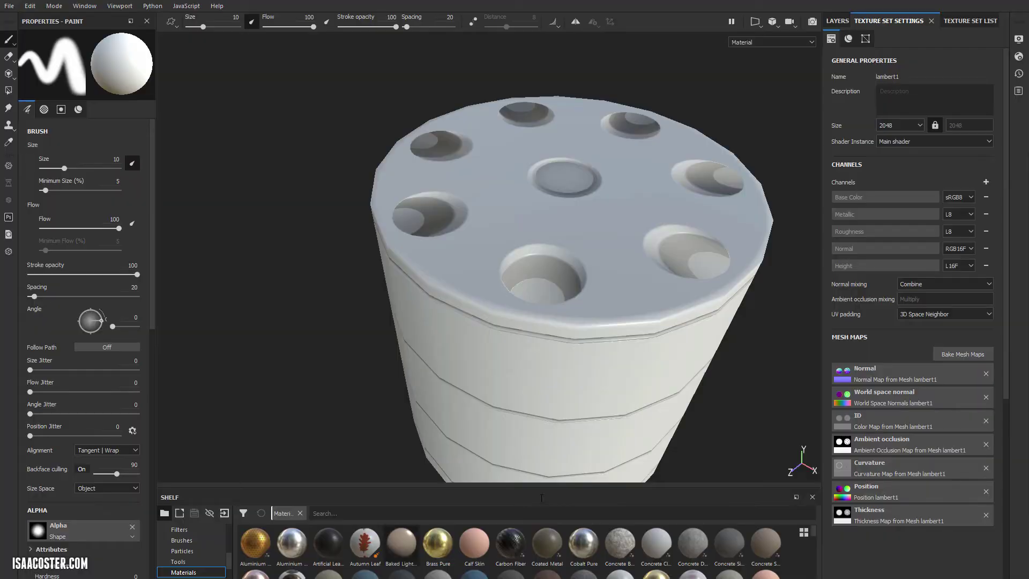
pyautogui.moveTo(574, 379)
pyautogui.keyDown('alt'); pyautogui.mouseDown()
pyautogui.moveTo(597, 390)
pyautogui.moveTo(629, 384)
pyautogui.moveTo(501, 375)
pyautogui.moveTo(552, 354)
pyautogui.moveTo(324, 340)
pyautogui.mouseUp(); pyautogui.keyUp('alt')
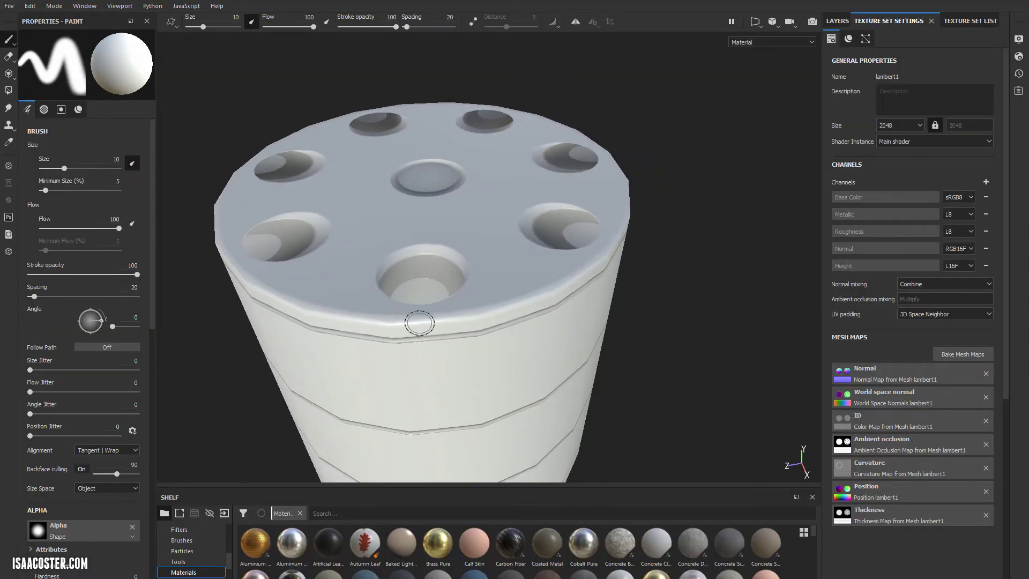
pyautogui.moveTo(436, 322)
pyautogui.keyDown('alt'); pyautogui.mouseDown()
pyautogui.moveTo(602, 352)
pyautogui.moveTo(430, 358)
pyautogui.moveTo(478, 336)
pyautogui.moveTo(515, 262)
pyautogui.moveTo(482, 273)
pyautogui.moveTo(409, 257)
pyautogui.moveTo(484, 239)
pyautogui.moveTo(490, 218)
pyautogui.moveTo(505, 283)
pyautogui.moveTo(488, 225)
pyautogui.mouseUp(); pyautogui.keyUp('alt')
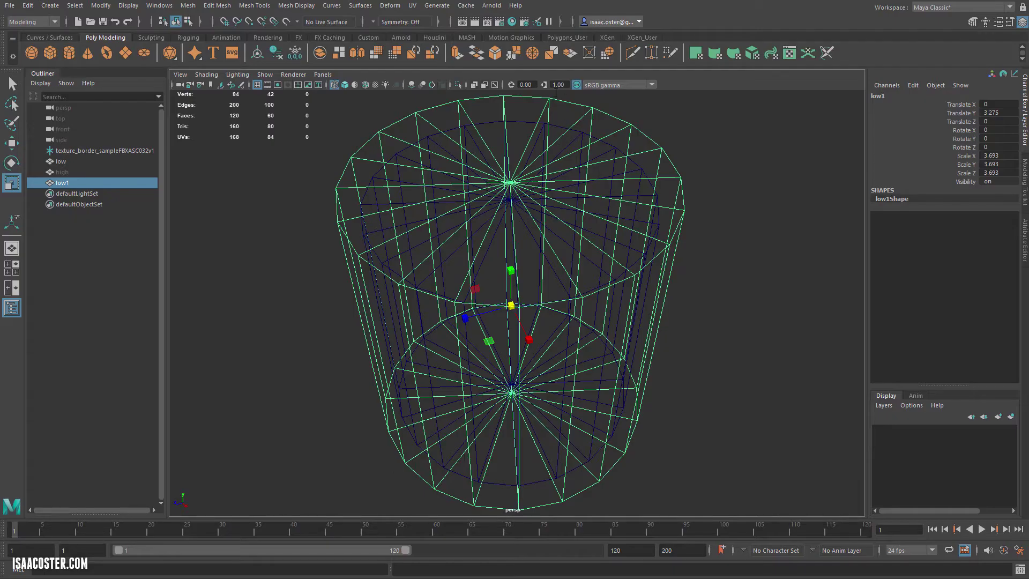
# Delete the enlarged low1 copy and select the original low cylinder.
pyautogui.keyDown('alt'); pyautogui.moveTo(529, 199); pyautogui.dragTo(526, 129); pyautogui.keyUp('alt')
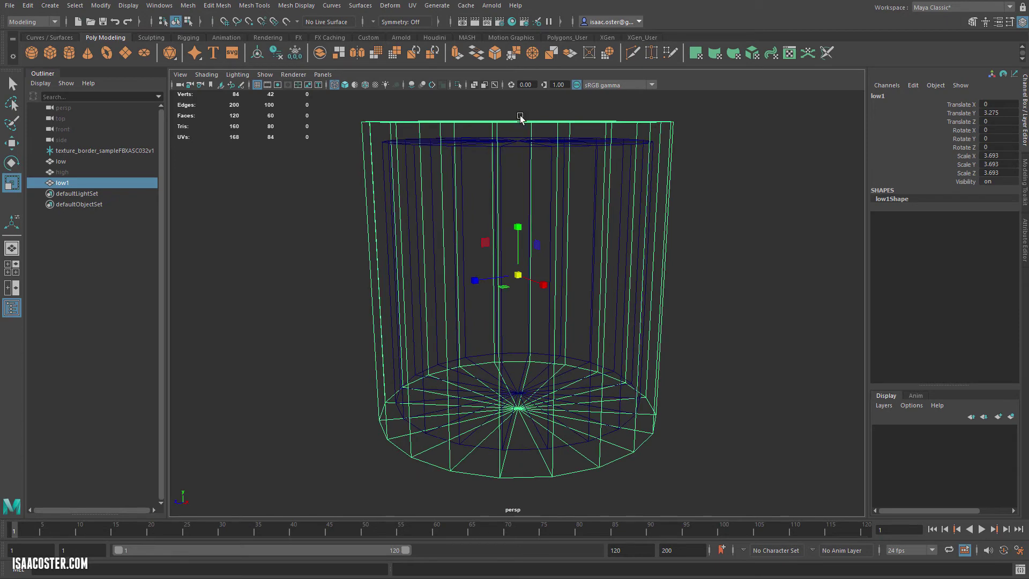
pyautogui.keyDown('alt'); pyautogui.moveTo(494, 160); pyautogui.dragTo(491, 192); pyautogui.keyUp('alt')
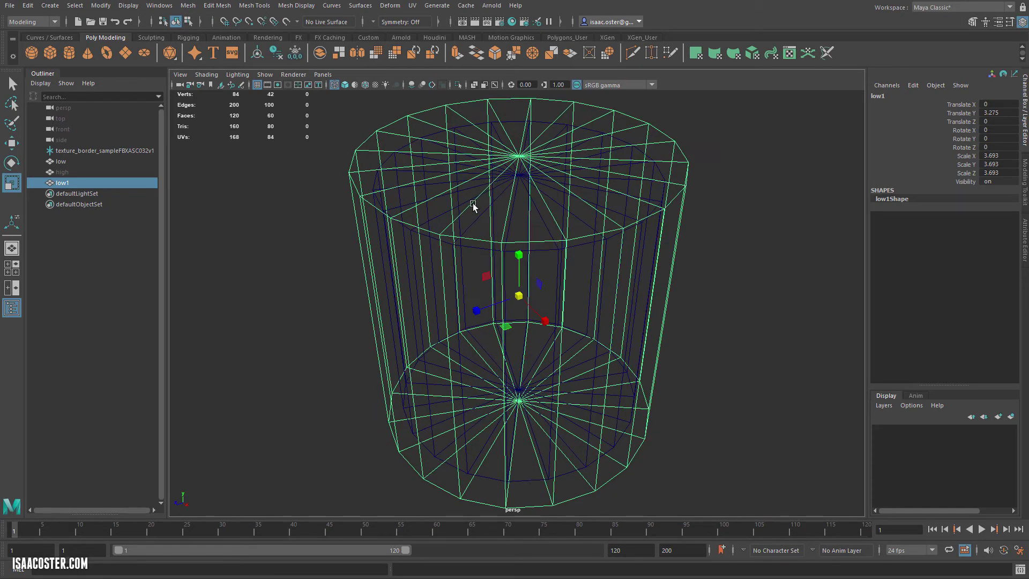
pyautogui.press('Delete')
pyautogui.click(462, 174)
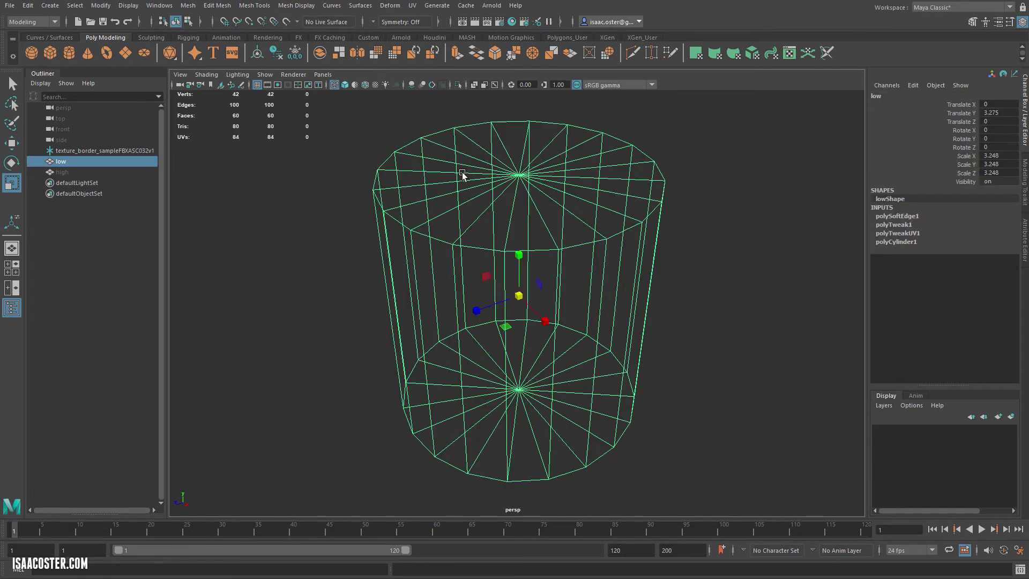
# Turn on Display > Polygons > Vertex Normals for the low cylinder.
pyautogui.keyDown('alt'); pyautogui.moveTo(284, 181); pyautogui.dragTo(307, 197); pyautogui.keyUp('alt')
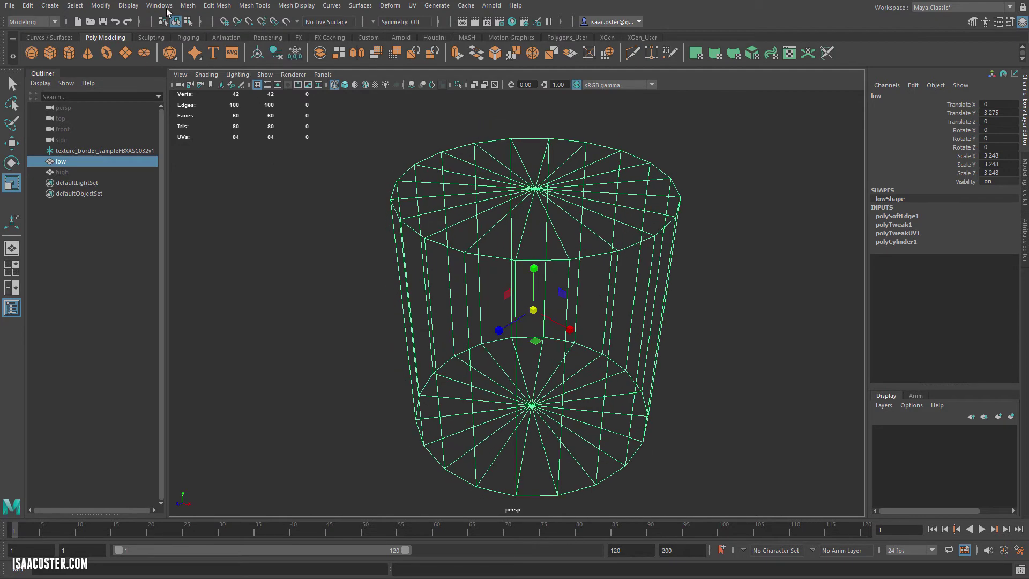
pyautogui.click(127, 6)
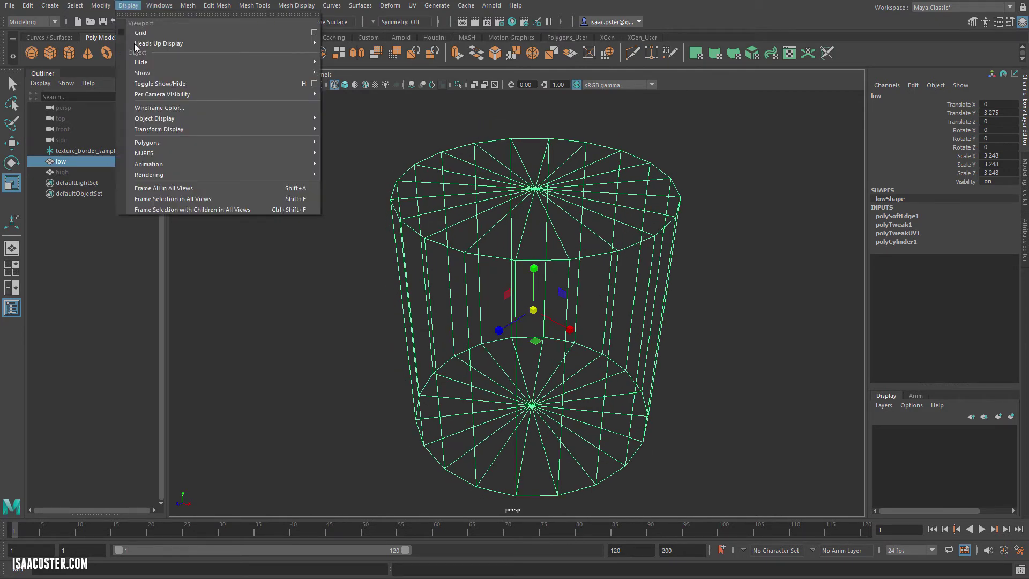
pyautogui.moveTo(144, 95)
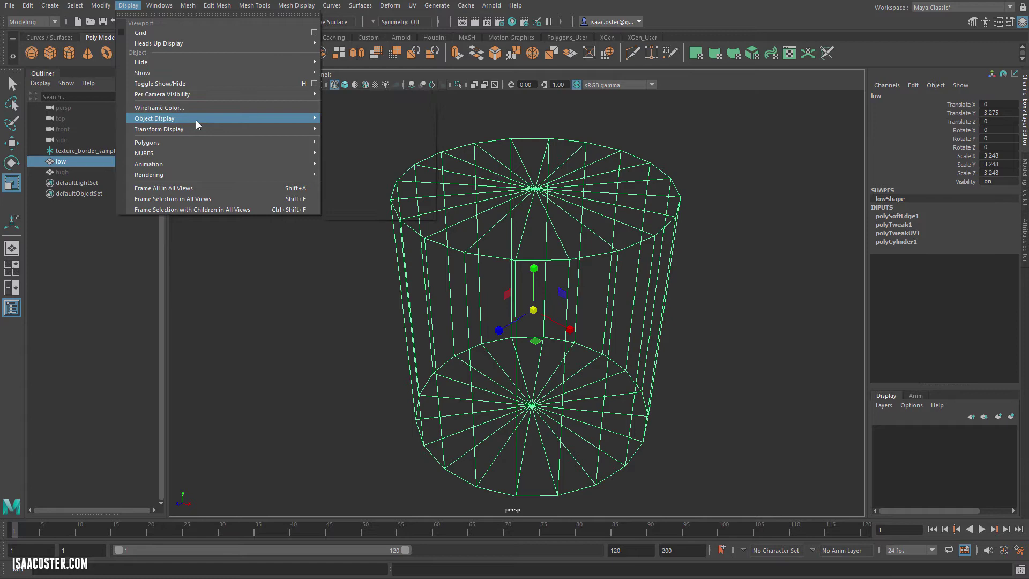
pyautogui.moveTo(187, 143)
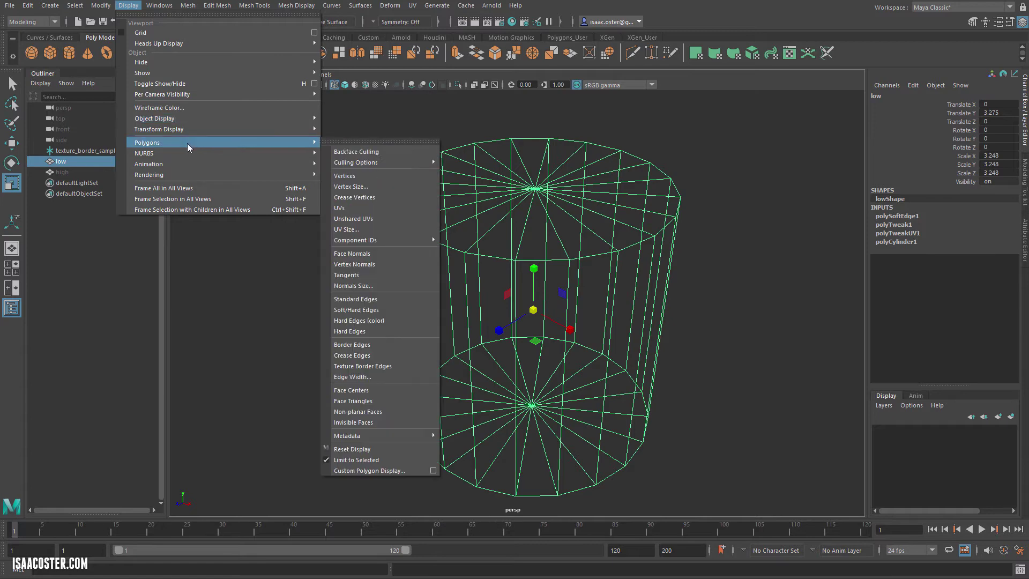
pyautogui.click(369, 264)
# Orbit around the cylinder to examine the vertex normals on its top cap.
pyautogui.keyDown('alt'); pyautogui.moveTo(339, 211); pyautogui.dragTo(432, 198); pyautogui.keyUp('alt')
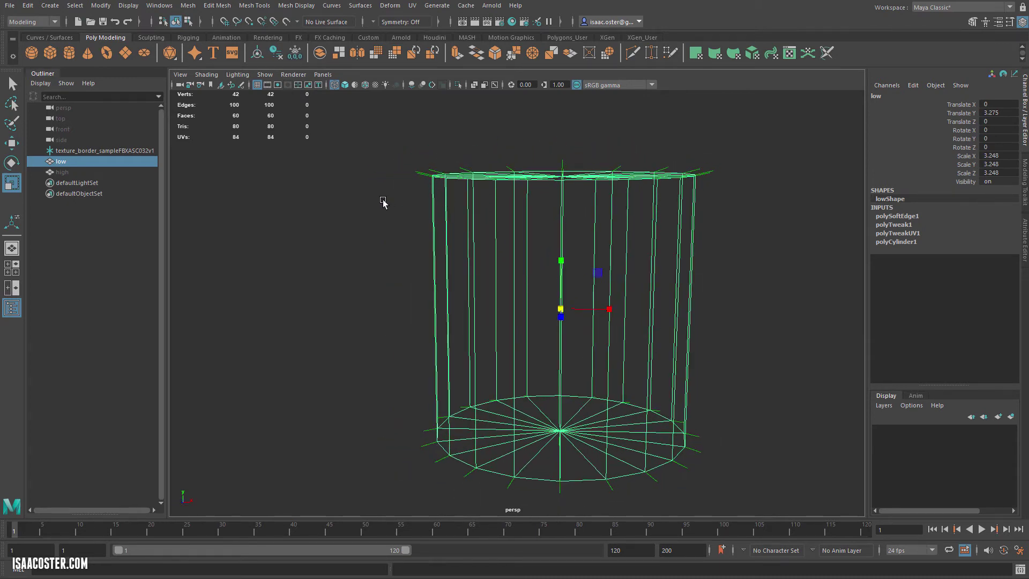
pyautogui.keyDown('alt'); pyautogui.moveTo(427, 211); pyautogui.dragTo(392, 191); pyautogui.keyUp('alt')
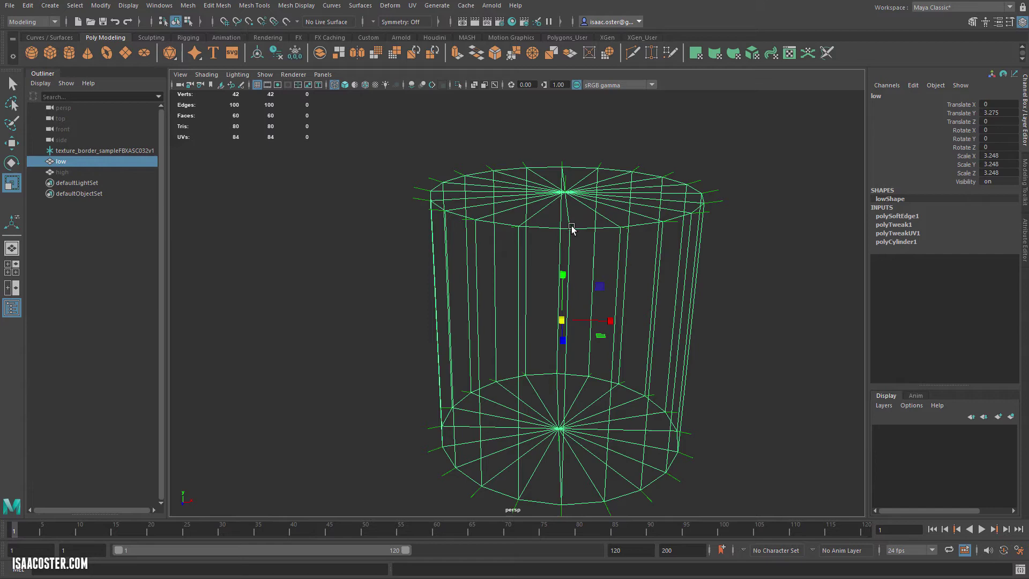
pyautogui.keyDown('alt'); pyautogui.moveTo(573, 236); pyautogui.dragTo(550, 253); pyautogui.keyUp('alt')
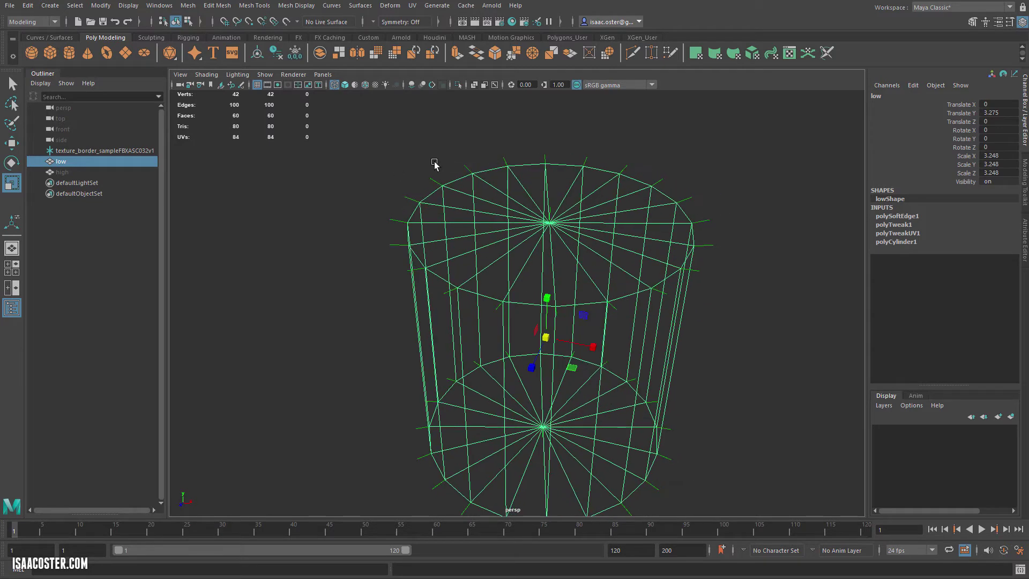
pyautogui.keyDown('alt'); pyautogui.moveTo(535, 192); pyautogui.dragTo(487, 272); pyautogui.keyUp('alt')
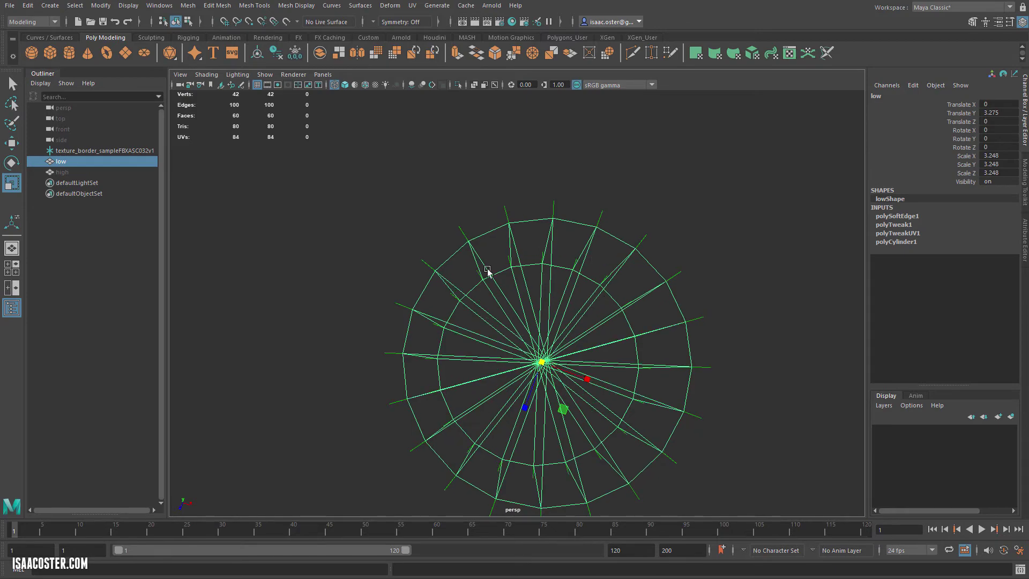
pyautogui.keyDown('alt'); pyautogui.moveTo(583, 392); pyautogui.dragTo(390, 322); pyautogui.keyUp('alt')
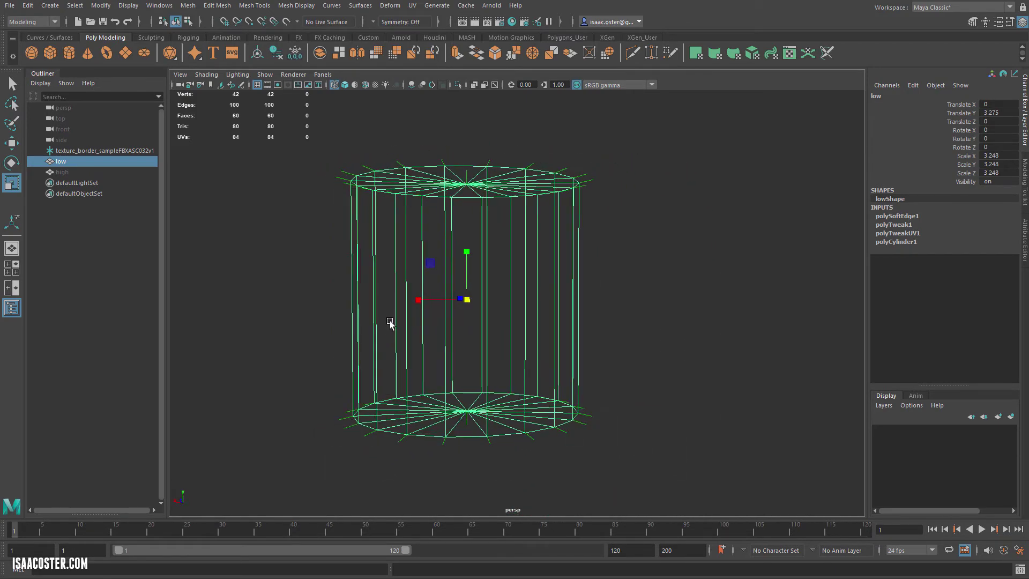
pyautogui.keyDown('alt'); pyautogui.moveTo(433, 190); pyautogui.dragTo(536, 290); pyautogui.keyUp('alt')
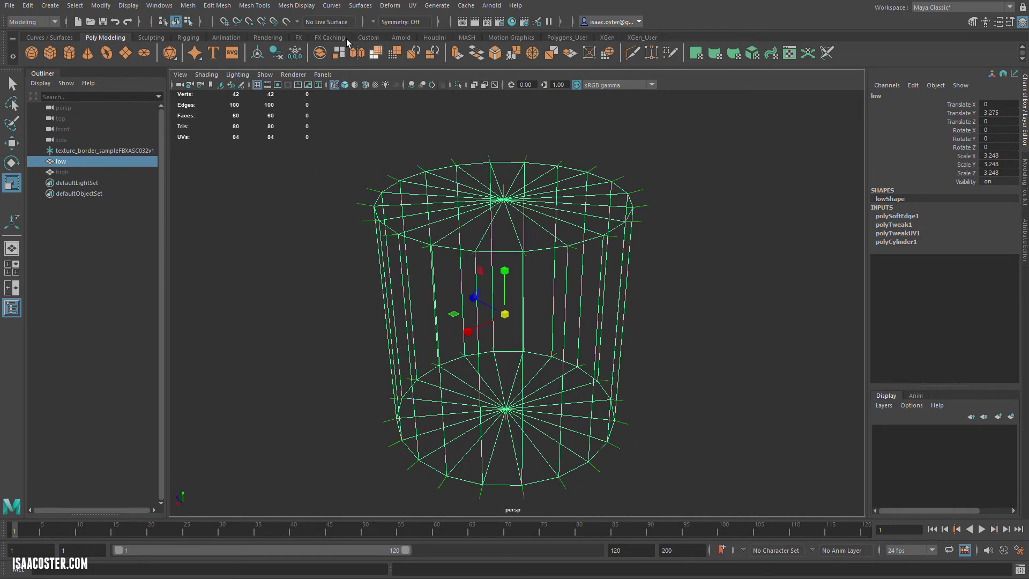
# In the UV Editor, select all UV edges and narrow them to texture borders.
pyautogui.click(412, 5)
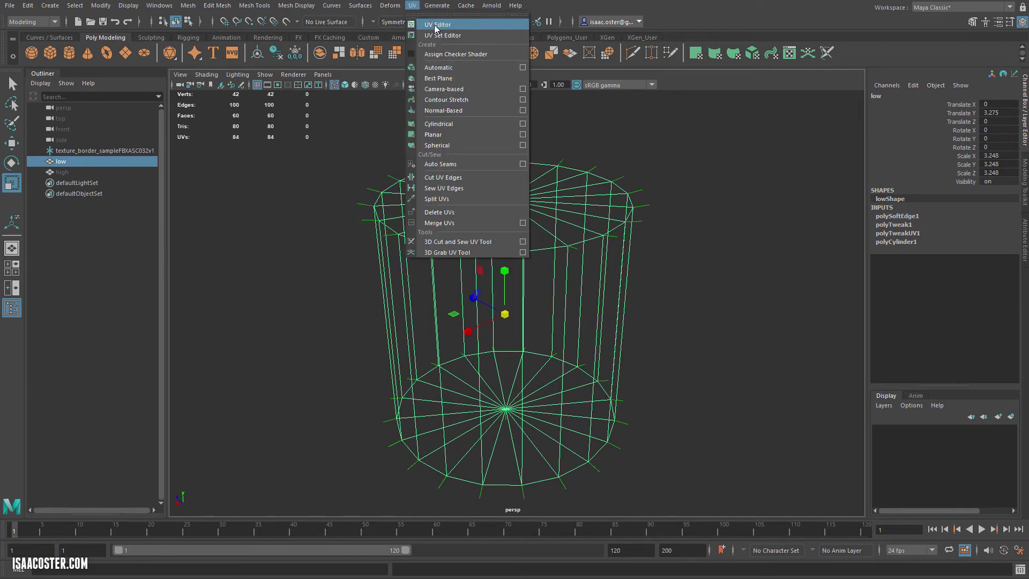
pyautogui.click(434, 25)
pyautogui.rightClick(358, 284)
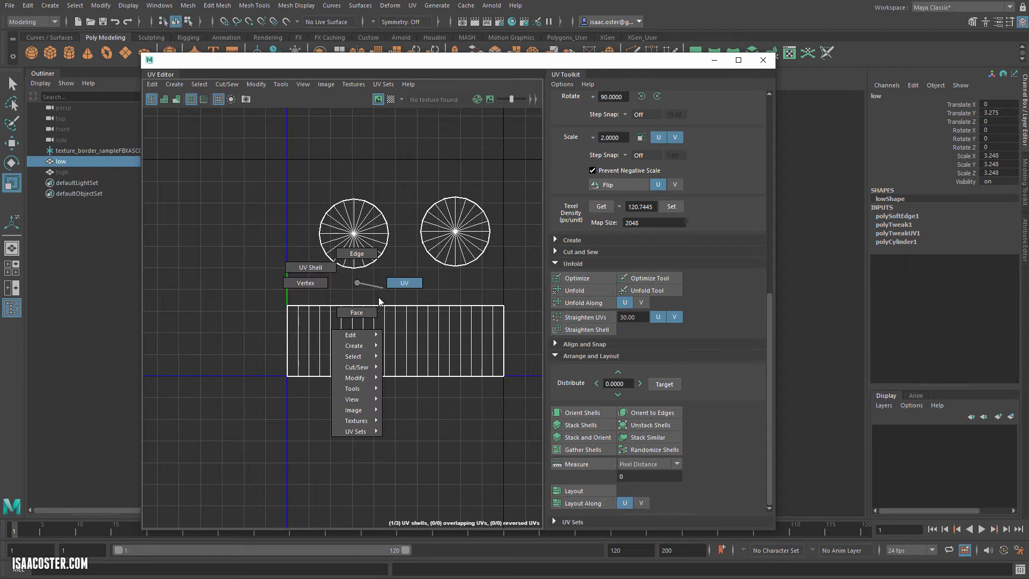
pyautogui.click(369, 254)
pyautogui.moveTo(531, 137); pyautogui.dragTo(265, 418)
pyautogui.click(201, 84)
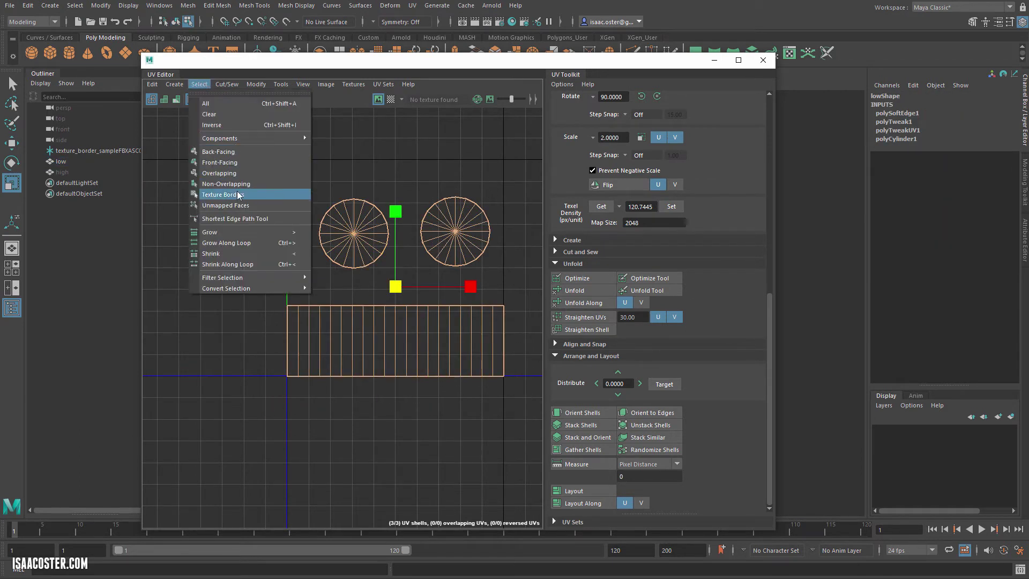
pyautogui.click(234, 192)
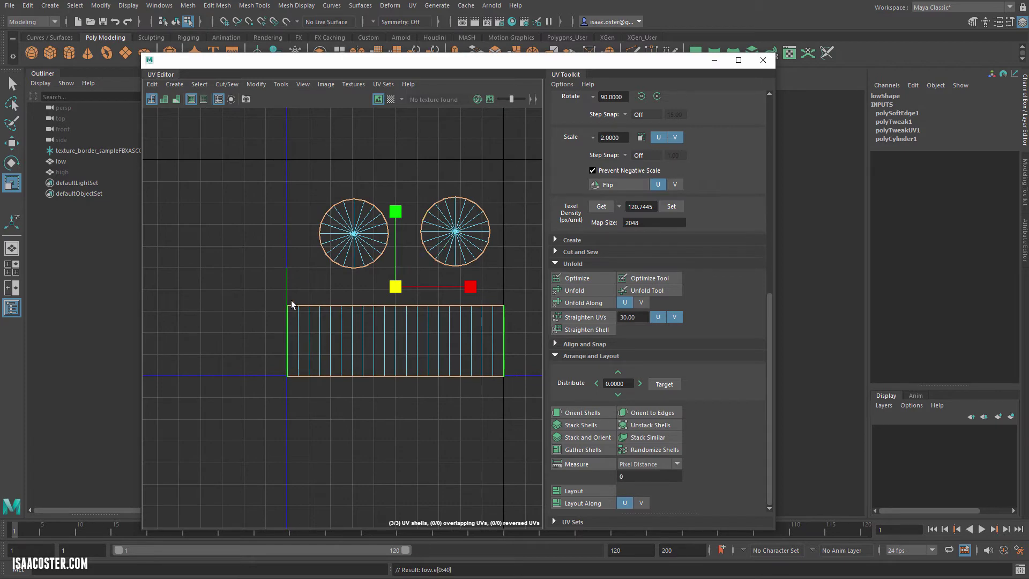
# Harden the texture-border edges, return to object mode with F8, and export the low cylinder.
pyautogui.moveTo(547, 59); pyautogui.dragTo(888, 350)
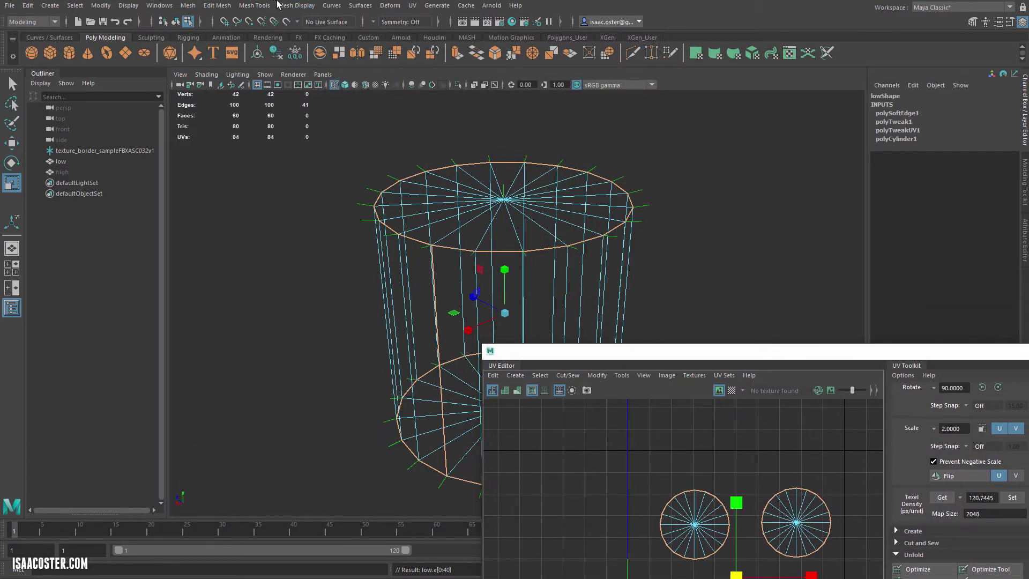
pyautogui.click(297, 5)
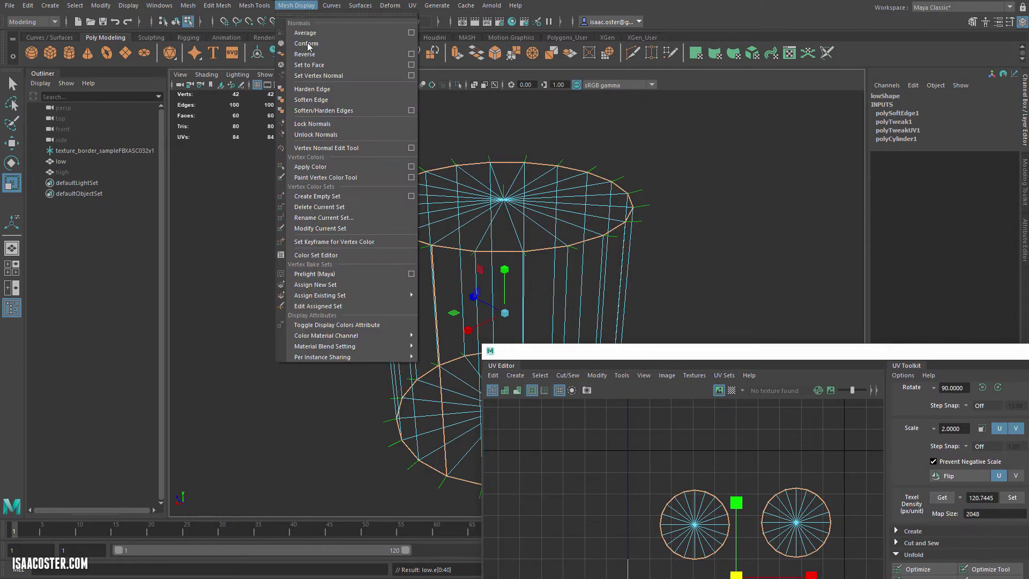
pyautogui.click(314, 89)
pyautogui.keyDown('alt'); pyautogui.moveTo(356, 230); pyautogui.dragTo(218, 257); pyautogui.keyUp('alt')
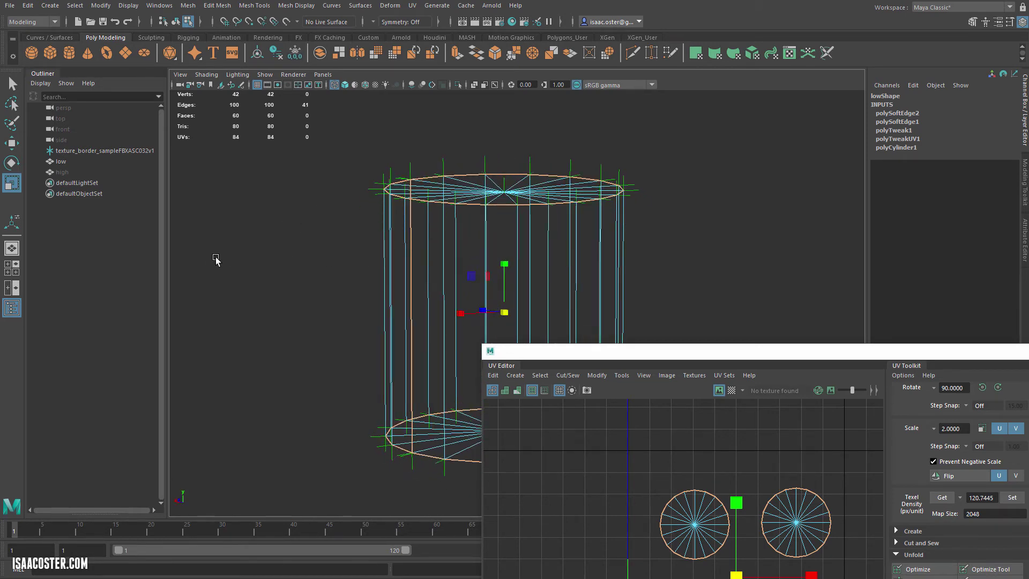
pyautogui.keyDown('alt'); pyautogui.moveTo(370, 273); pyautogui.dragTo(548, 163); pyautogui.keyUp('alt')
pyautogui.press('F8')
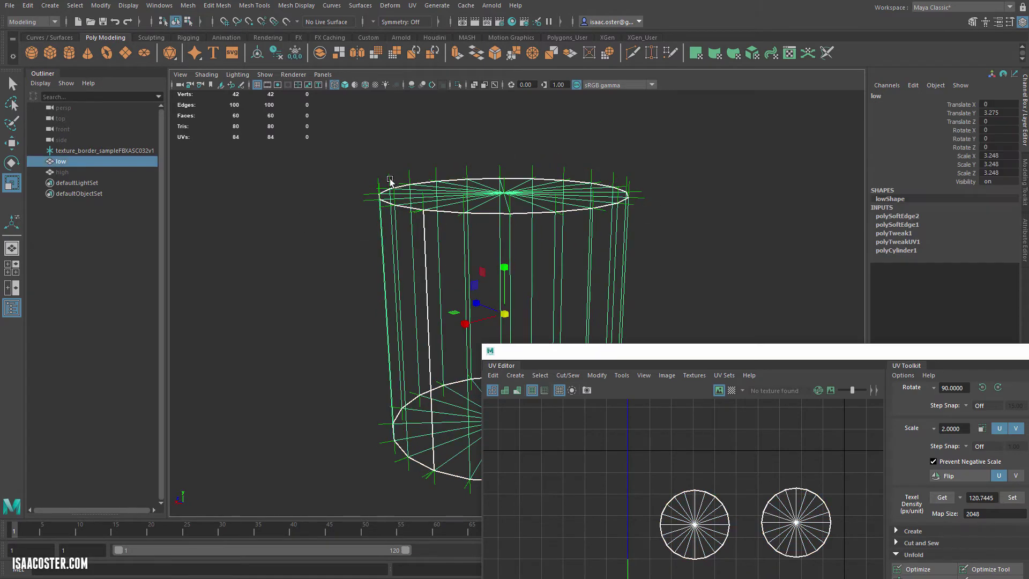
pyautogui.click(10, 6)
pyautogui.click(62, 145)
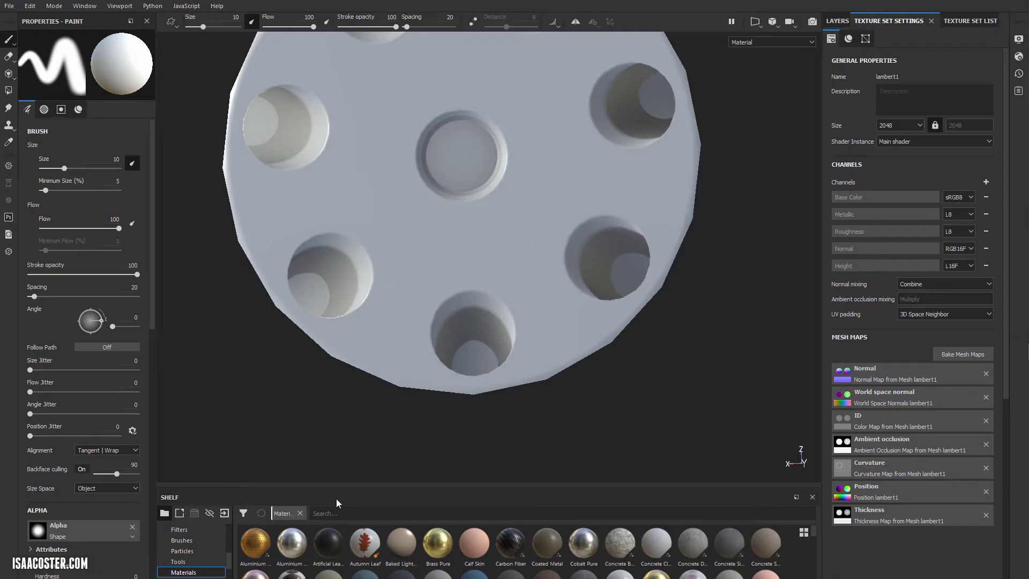
# In Edit > Project Configuration, re-pick texture_border_sample_low as the mesh and confirm with OK.
pyautogui.keyDown('alt'); pyautogui.moveTo(270, 68); pyautogui.dragTo(552, 171); pyautogui.keyUp('alt')
pyautogui.click(35, 6)
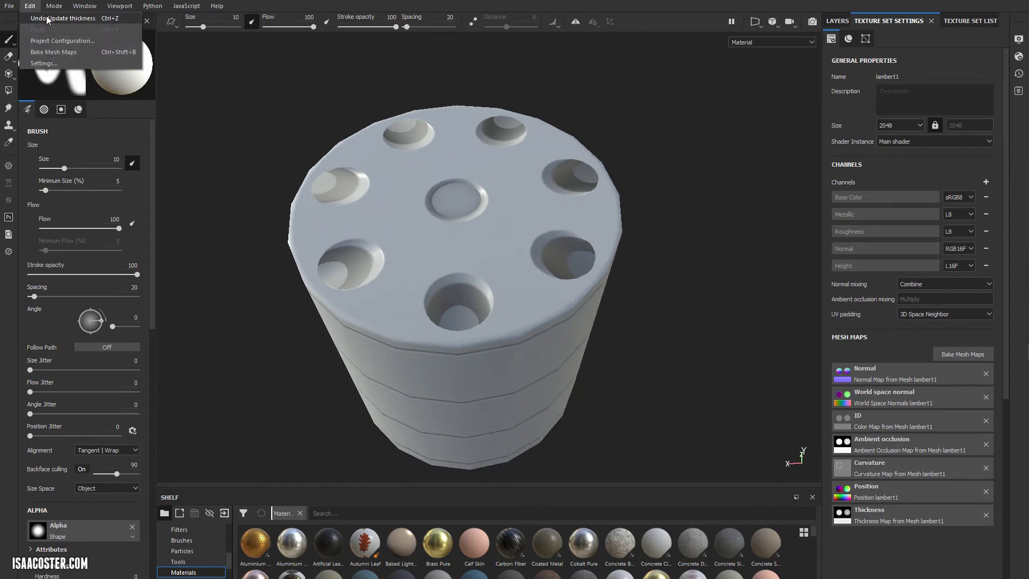
pyautogui.click(50, 41)
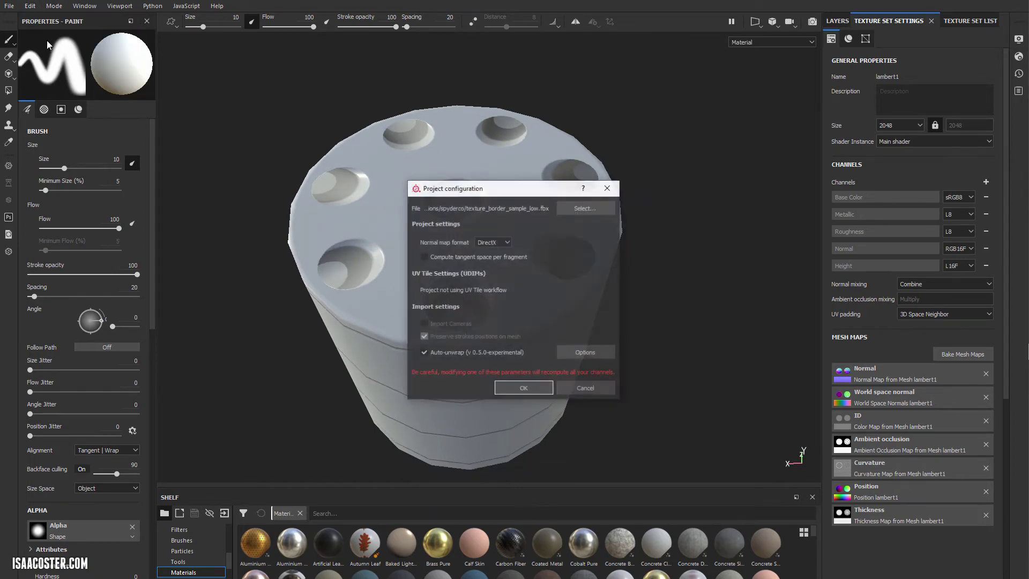
pyautogui.click(583, 210)
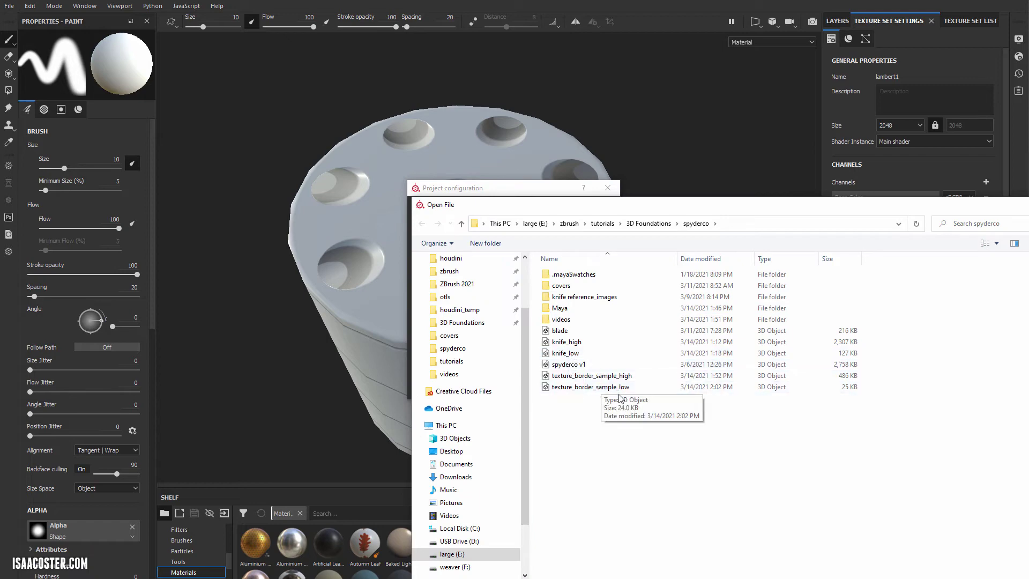
pyautogui.doubleClick(592, 387)
pyautogui.click(529, 392)
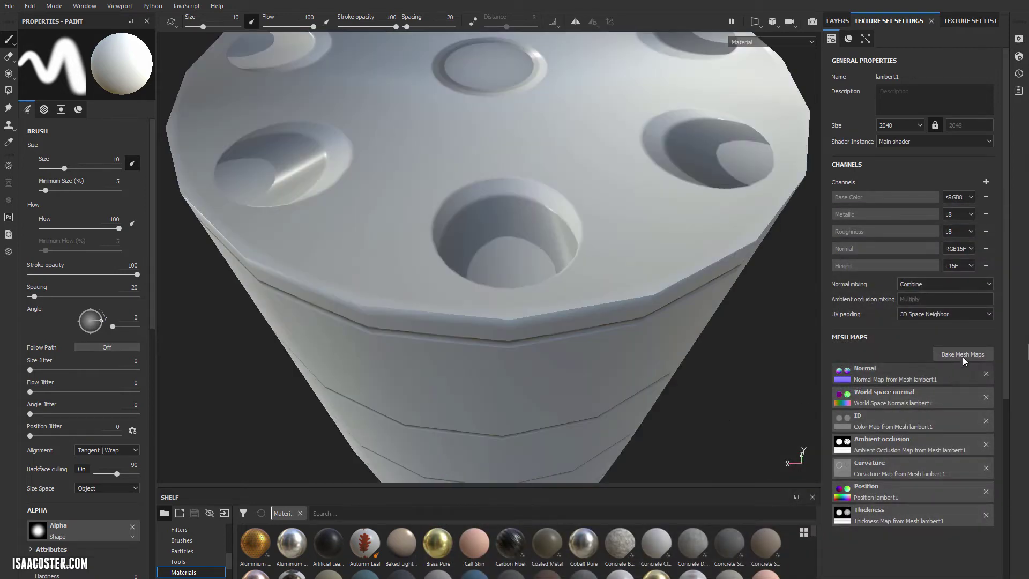
# Bake the mesh maps with the default bake settings.
pyautogui.click(963, 354)
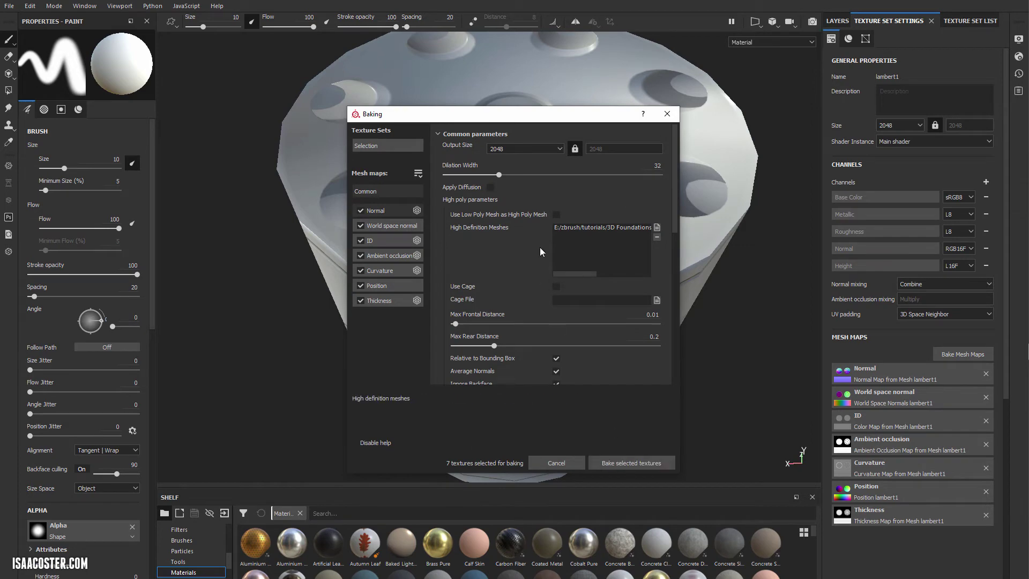
pyautogui.scroll(-2, 650, 317)
pyautogui.click(632, 462)
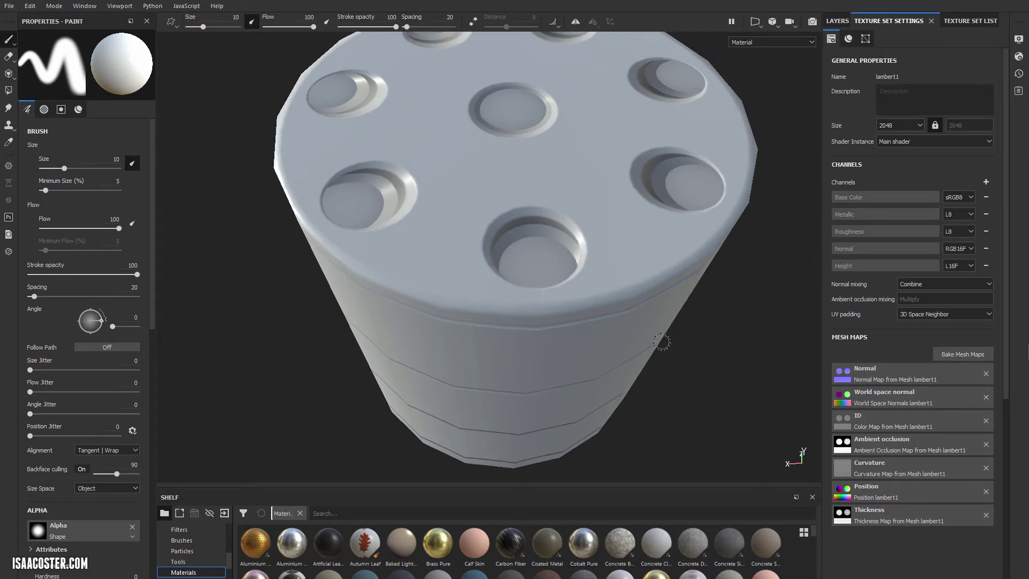
# Re-bake the mesh maps with Average Normals unchecked, then view the cylinder from lower down.
pyautogui.click(967, 356)
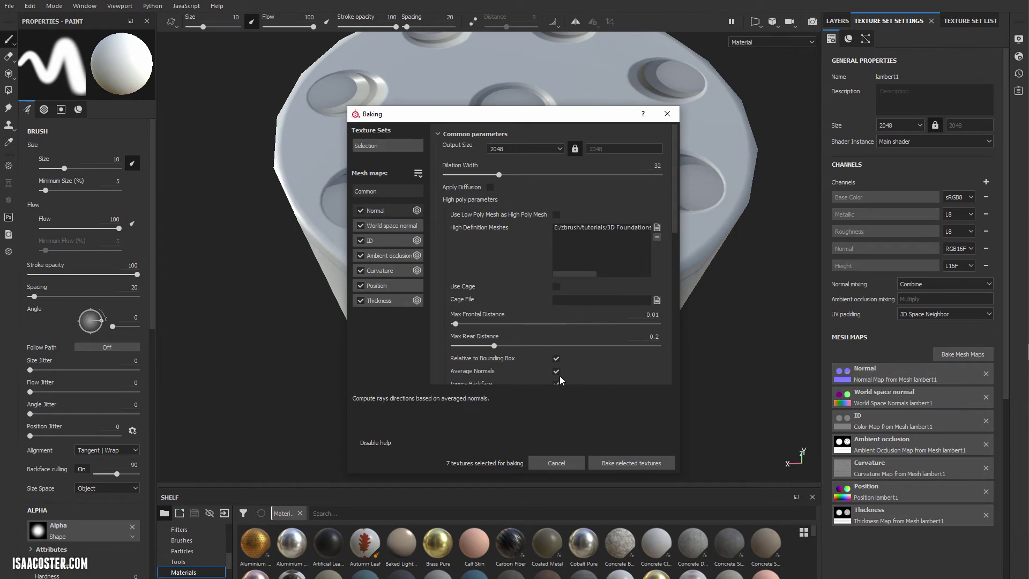
pyautogui.click(556, 371)
pyautogui.scroll(-3, 558, 322)
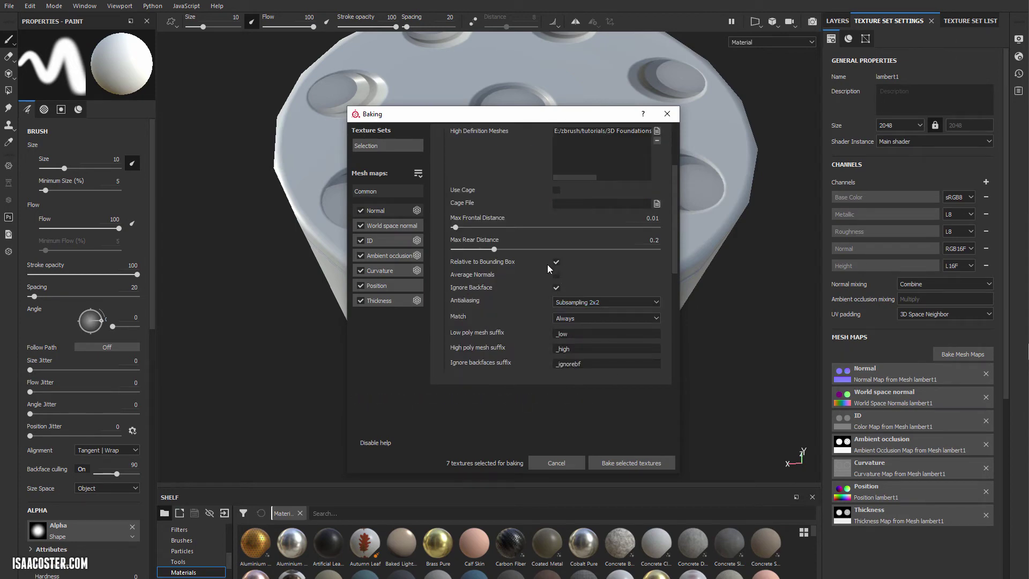
pyautogui.click(615, 465)
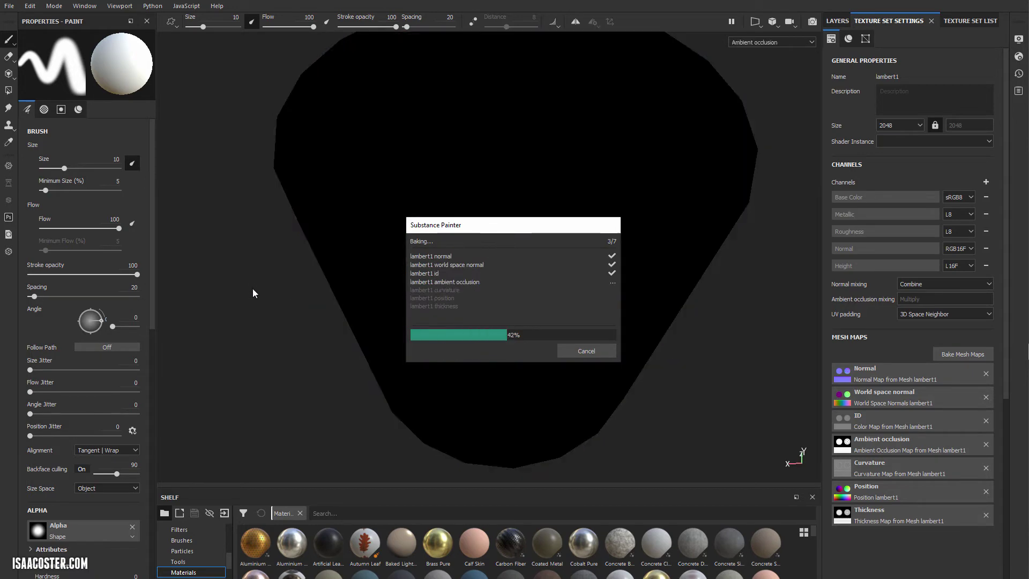
pyautogui.keyDown('alt'); pyautogui.moveTo(685, 349); pyautogui.dragTo(421, 324, button='right'); pyautogui.keyUp('alt')
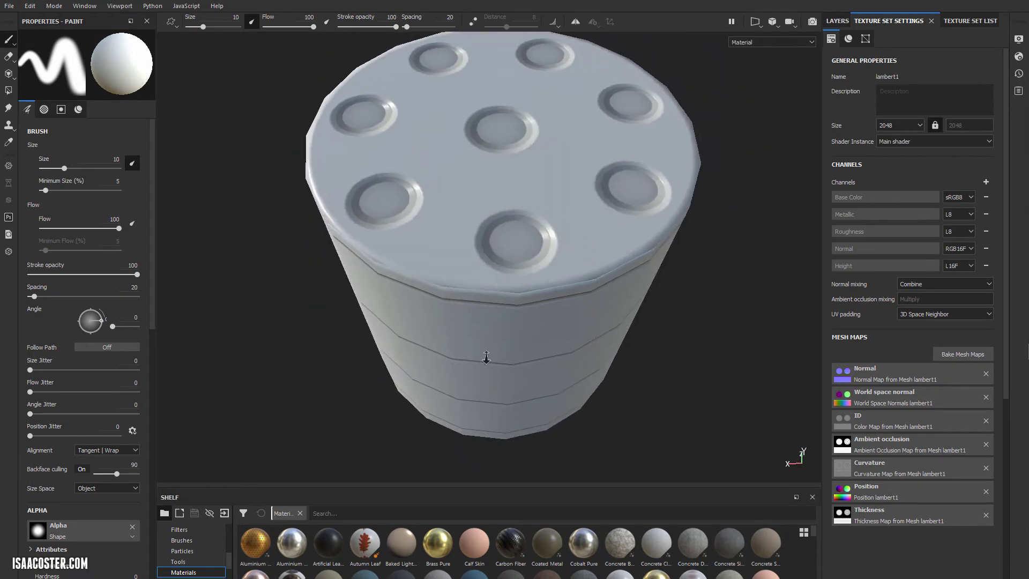
pyautogui.keyDown('alt'); pyautogui.moveTo(420, 324); pyautogui.dragTo(581, 290); pyautogui.keyUp('alt')
pyautogui.moveTo(581, 289)
pyautogui.keyDown('alt'); pyautogui.mouseDown(button='right')
pyautogui.moveTo(530, 275)
pyautogui.moveTo(573, 269)
pyautogui.moveTo(552, 269)
pyautogui.mouseUp(button='right'); pyautogui.keyUp('alt')
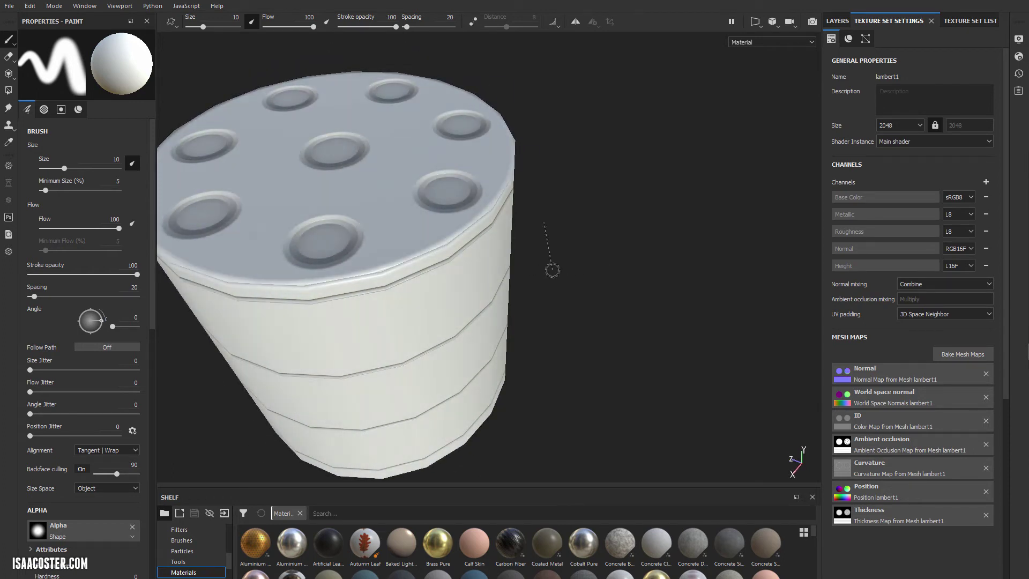
pyautogui.keyDown('alt'); pyautogui.moveTo(441, 259); pyautogui.dragTo(564, 300); pyautogui.keyUp('alt')
pyautogui.moveTo(531, 375)
pyautogui.keyDown('alt'); pyautogui.mouseDown()
pyautogui.moveTo(533, 356)
pyautogui.moveTo(536, 365)
pyautogui.mouseUp(); pyautogui.keyUp('alt')
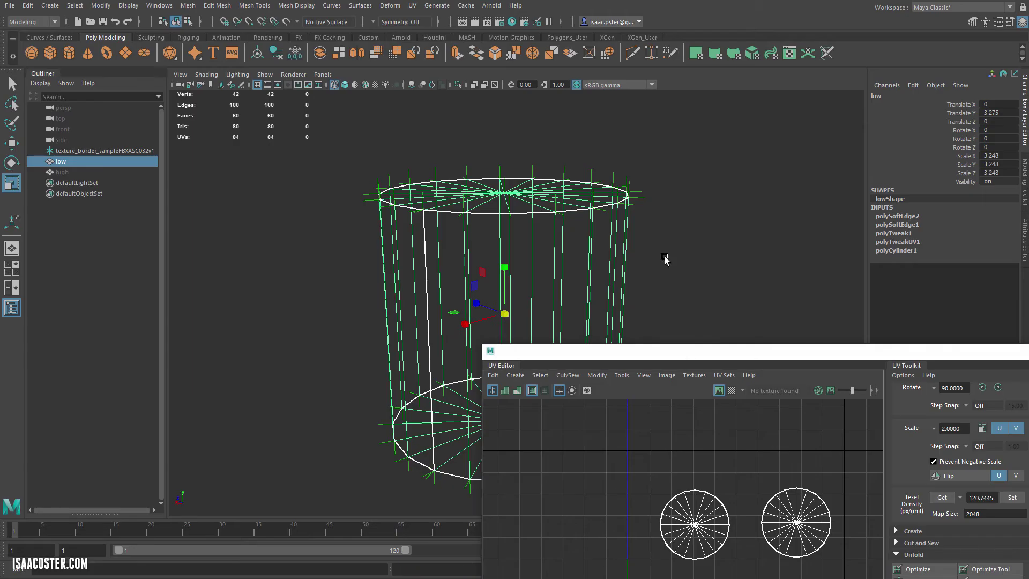
# Select the whole cylinder object and frame it to show its top.
pyautogui.keyDown('alt'); pyautogui.moveTo(665, 259); pyautogui.dragTo(653, 219); pyautogui.keyUp('alt')
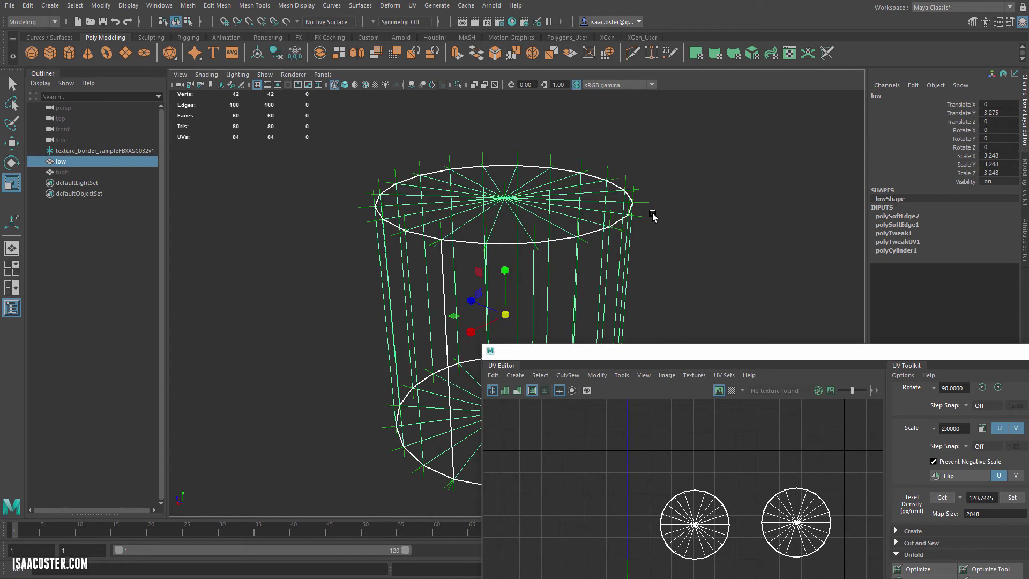
pyautogui.moveTo(556, 236); pyautogui.dragTo(554, 215, button='right')
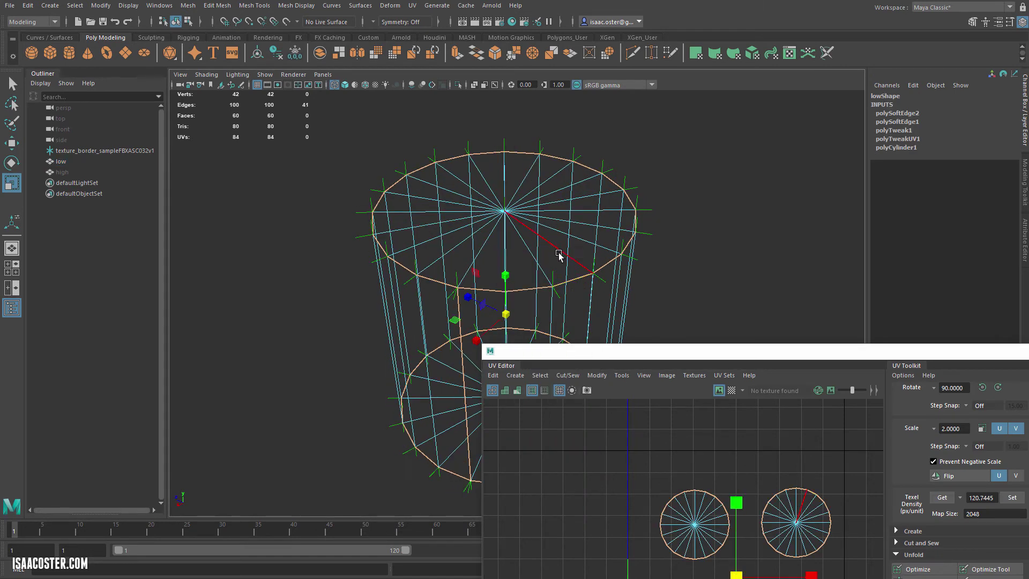
pyautogui.click(746, 262)
pyautogui.keyDown('alt'); pyautogui.moveTo(600, 287); pyautogui.dragTo(690, 290, button='right'); pyautogui.keyUp('alt')
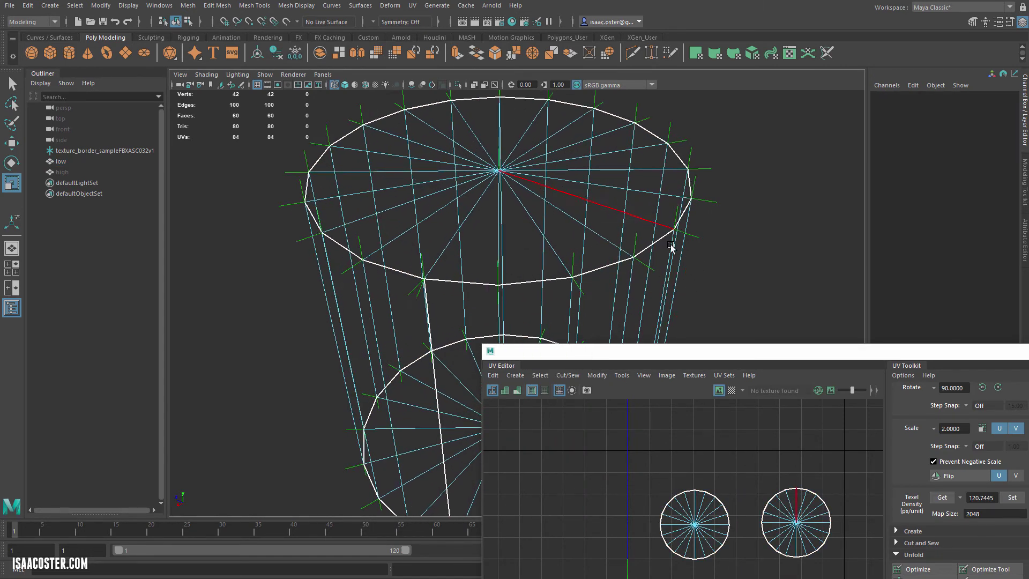
pyautogui.keyDown('alt'); pyautogui.moveTo(670, 236); pyautogui.dragTo(702, 244); pyautogui.keyUp('alt')
pyautogui.rightClick(630, 241)
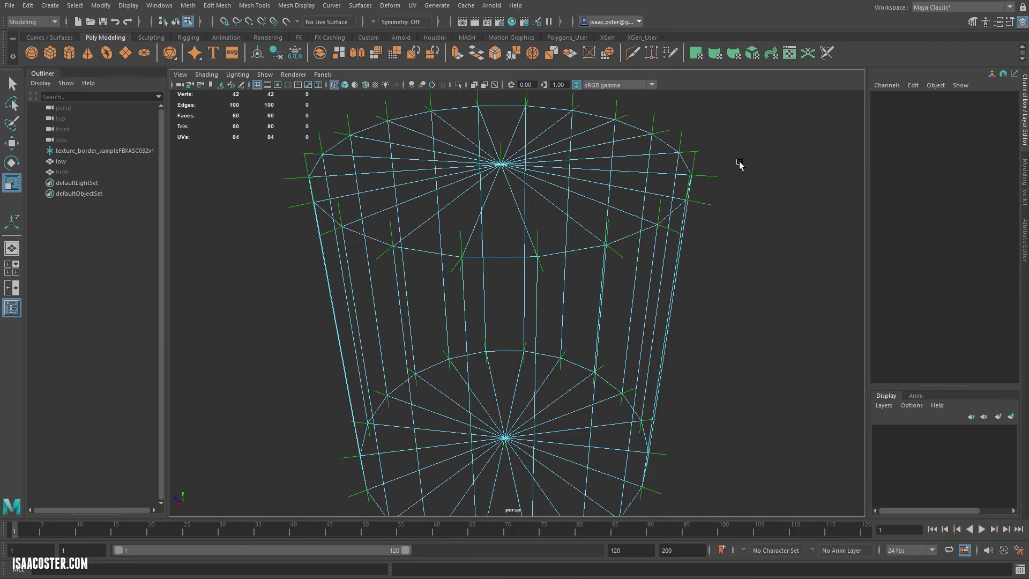
pyautogui.press('F8')
pyautogui.press('f')
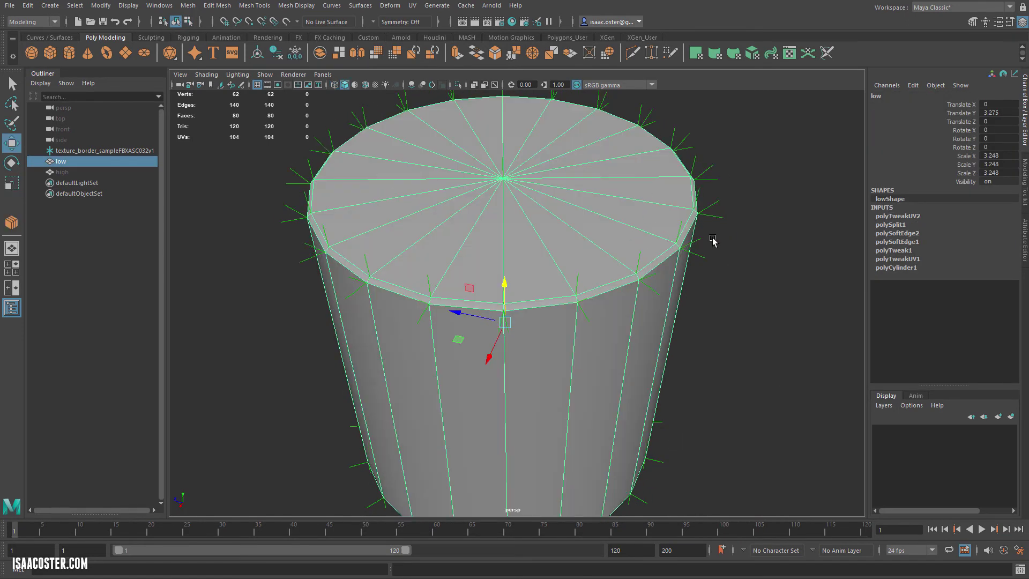
pyautogui.keyDown('alt'); pyautogui.moveTo(713, 241); pyautogui.dragTo(616, 255); pyautogui.keyUp('alt')
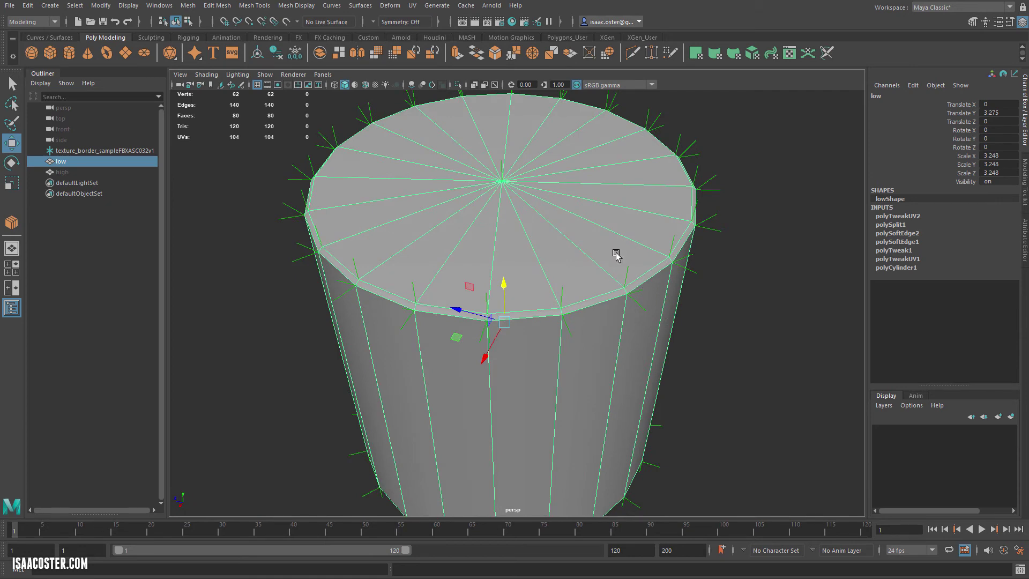
# Inspect the cylinder's UV shells in the UV Editor, then close the editor.
pyautogui.click(412, 6)
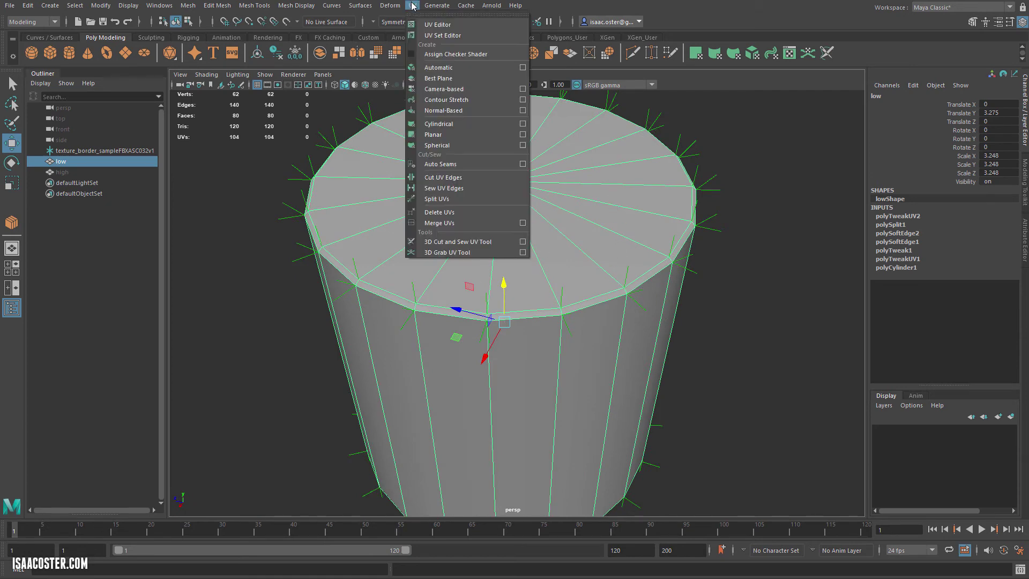
pyautogui.click(429, 26)
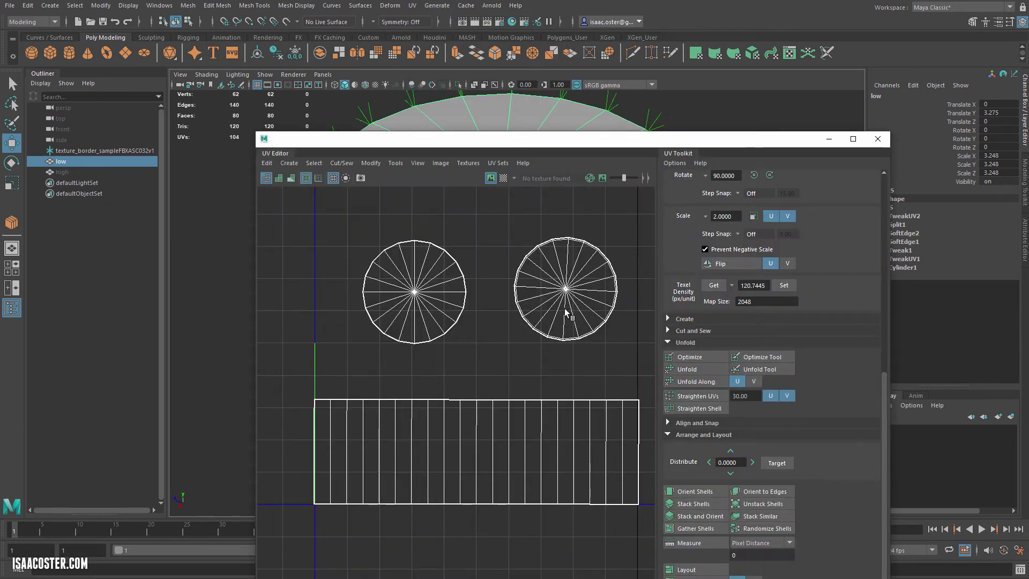
pyautogui.scroll(5, 510, 259)
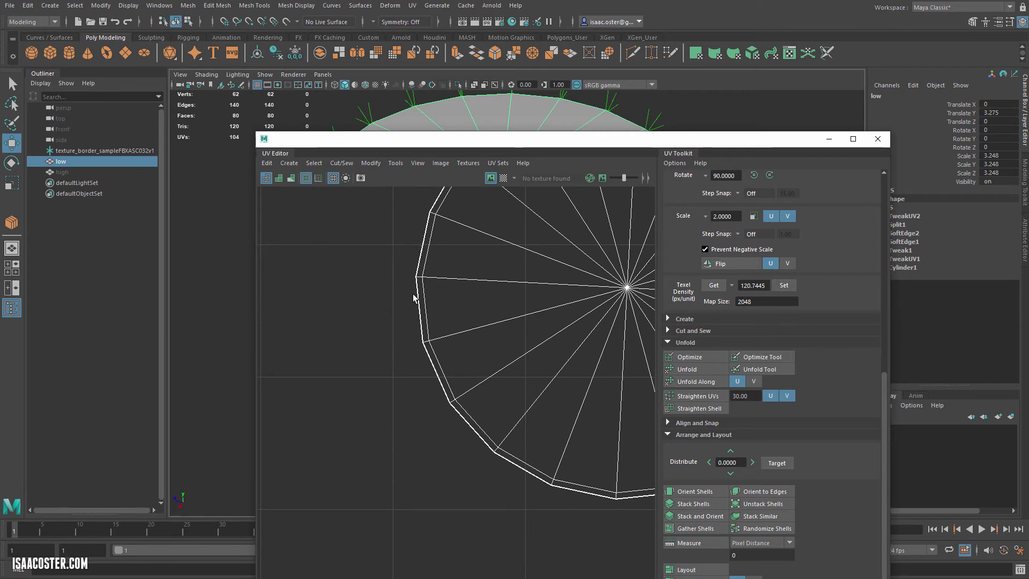
pyautogui.scroll(-2, 404, 286)
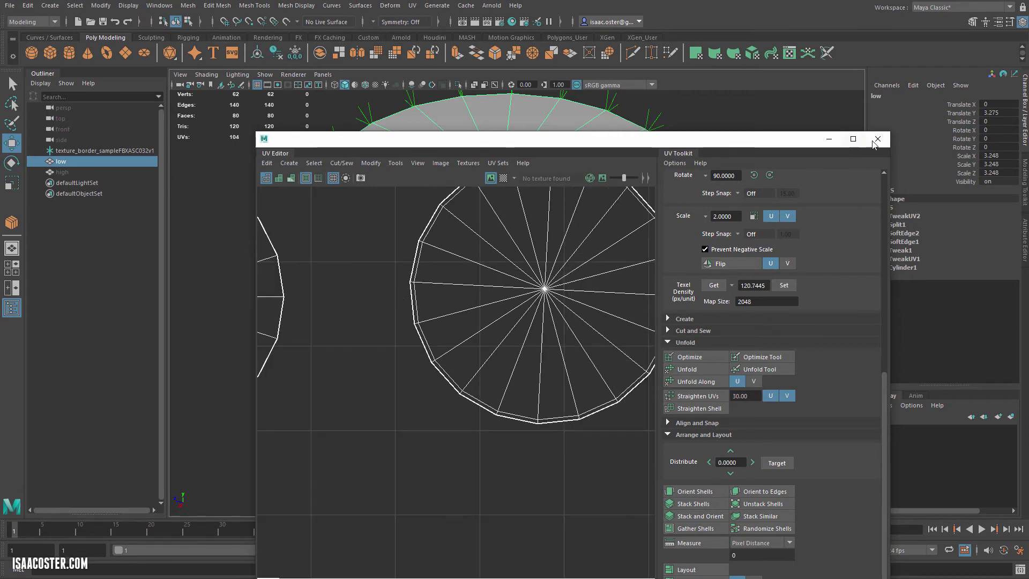
pyautogui.click(878, 139)
# Soften the vertical seam edge on the cylinder's side.
pyautogui.click(741, 256)
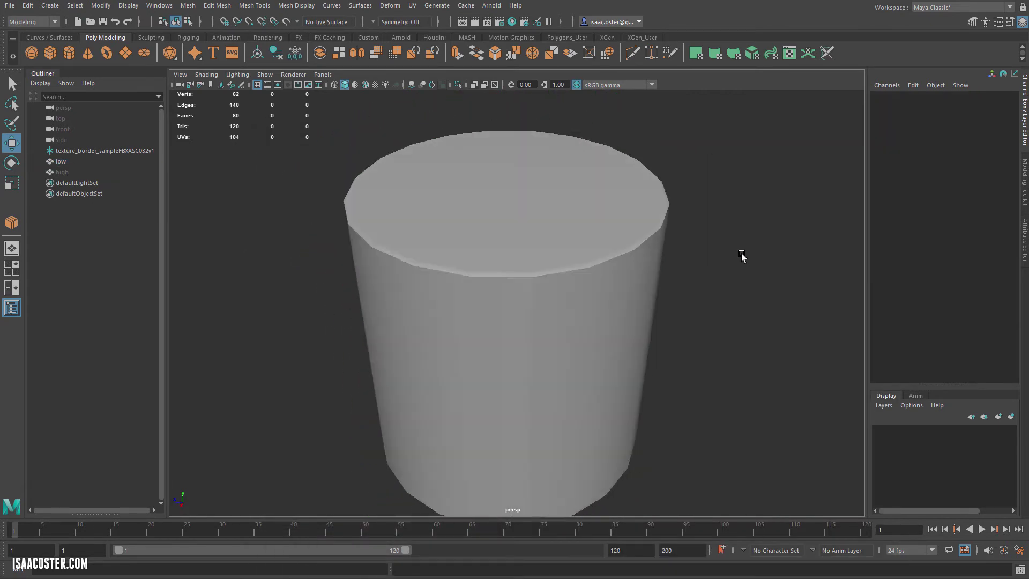
pyautogui.press('f')
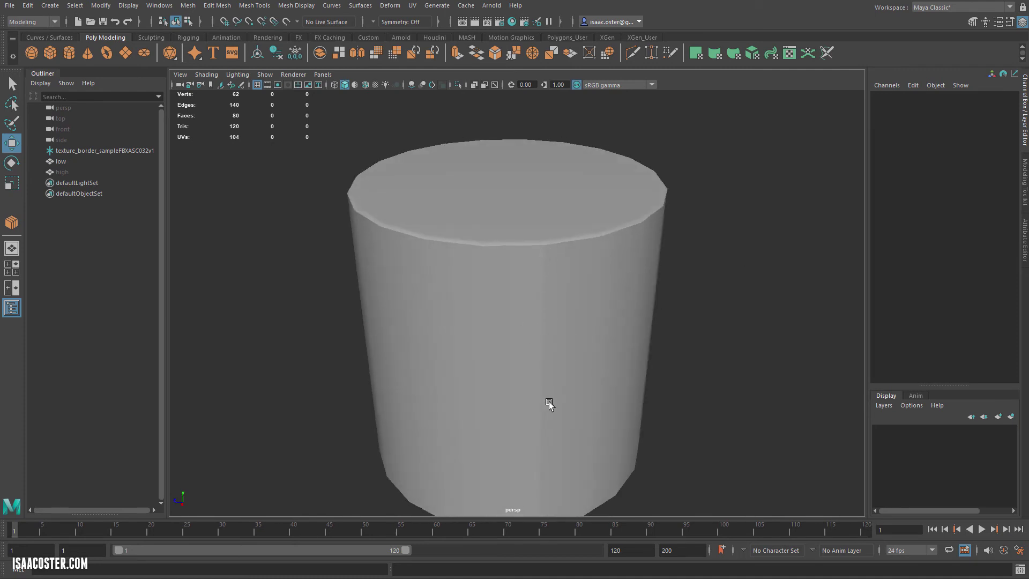
pyautogui.keyDown('alt'); pyautogui.moveTo(585, 347); pyautogui.dragTo(605, 357); pyautogui.keyUp('alt')
pyautogui.moveTo(604, 357); pyautogui.dragTo(599, 325, button='right')
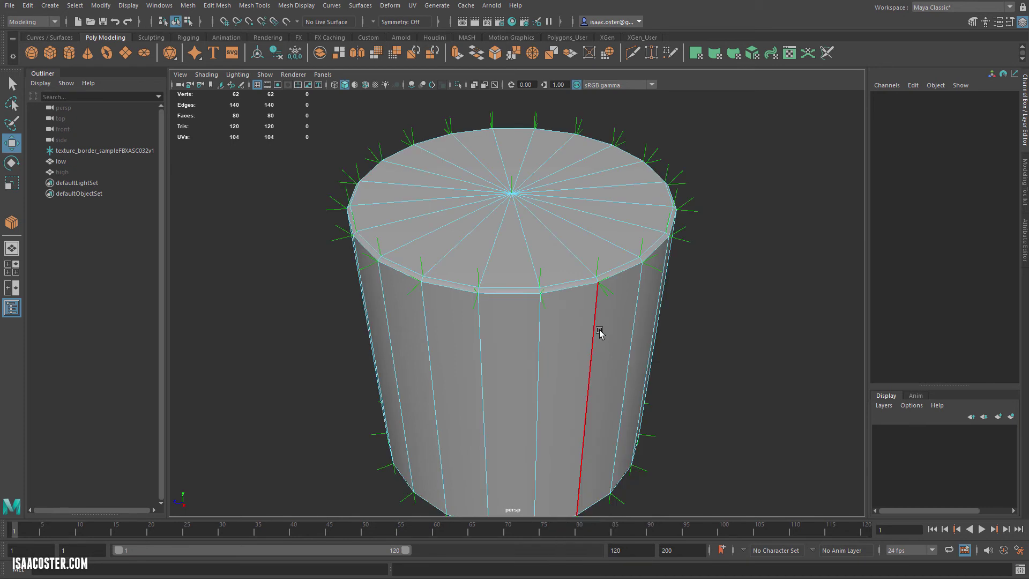
pyautogui.click(597, 332)
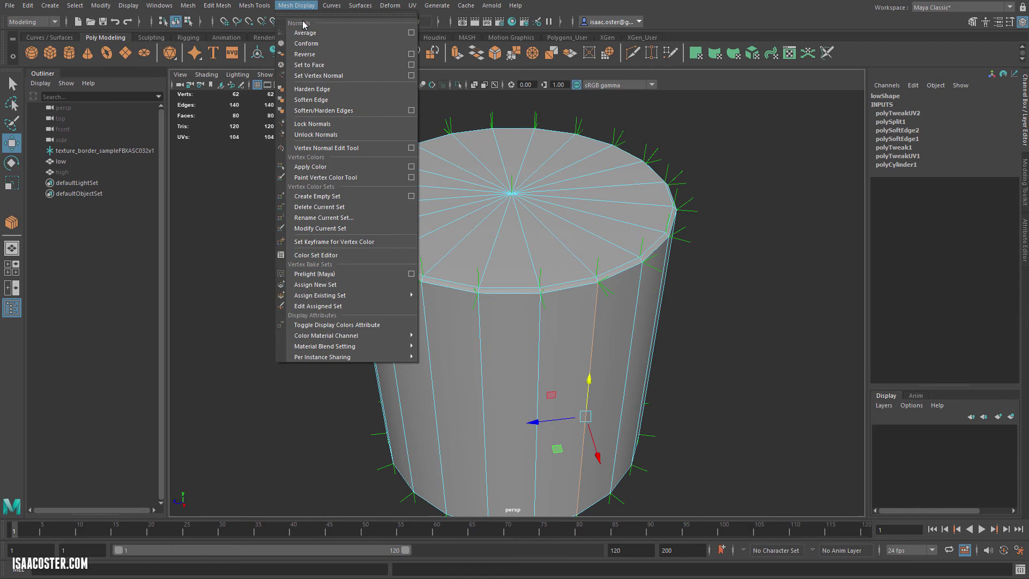
pyautogui.click(317, 99)
pyautogui.click(703, 398)
pyautogui.keyDown('alt'); pyautogui.moveTo(702, 398); pyautogui.dragTo(746, 392); pyautogui.keyUp('alt')
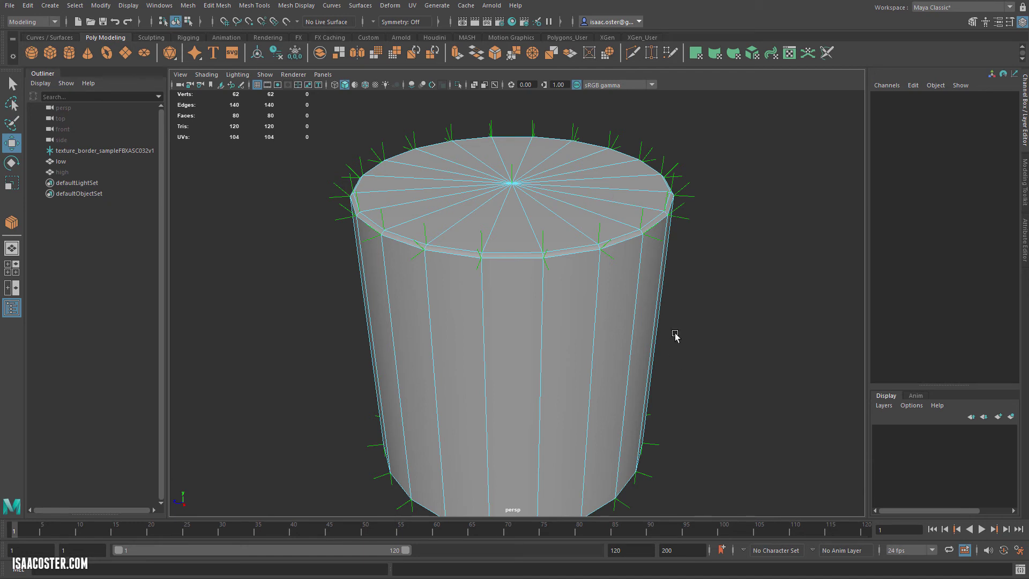
# Delete the low cylinder's construction history and export it.
pyautogui.click(543, 219)
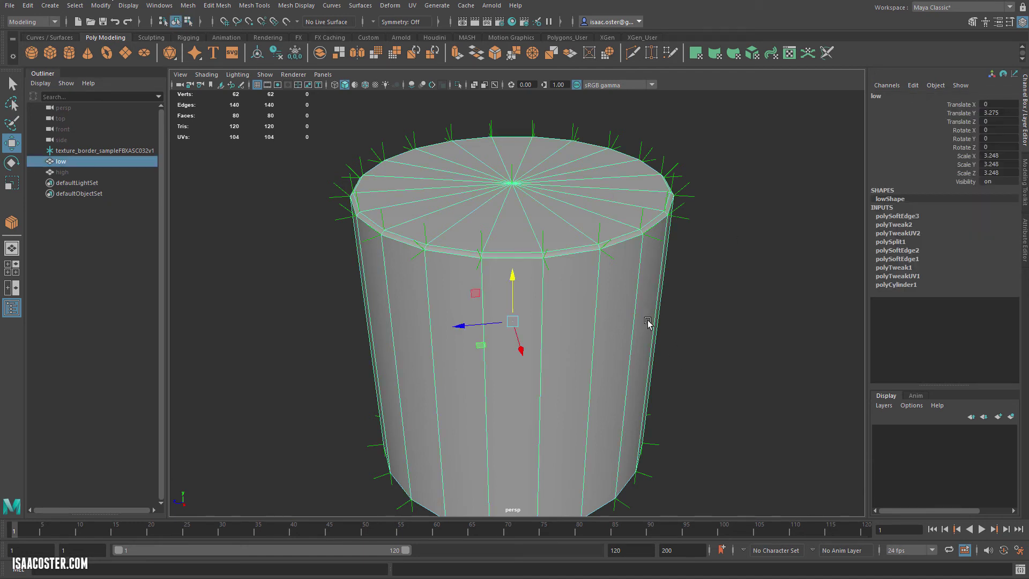
pyautogui.press('f')
pyautogui.click(28, 5)
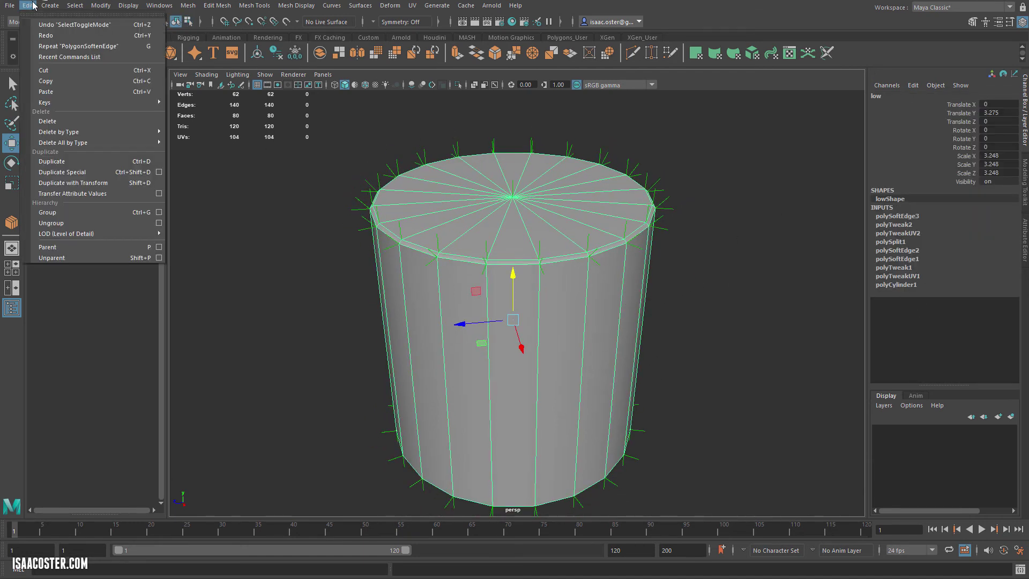
pyautogui.moveTo(97, 132)
pyautogui.click(209, 132)
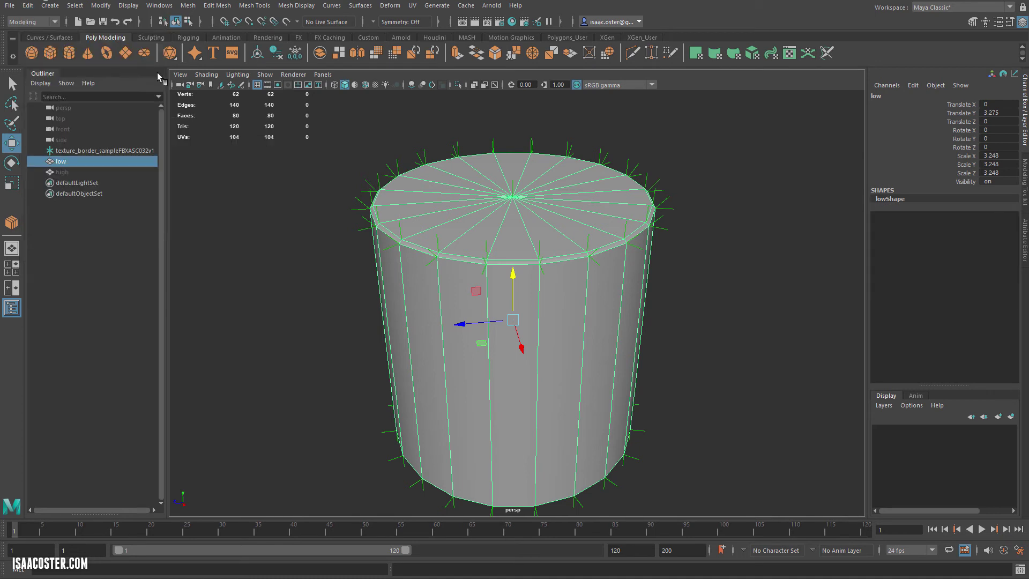
pyautogui.click(5, 7)
pyautogui.click(60, 145)
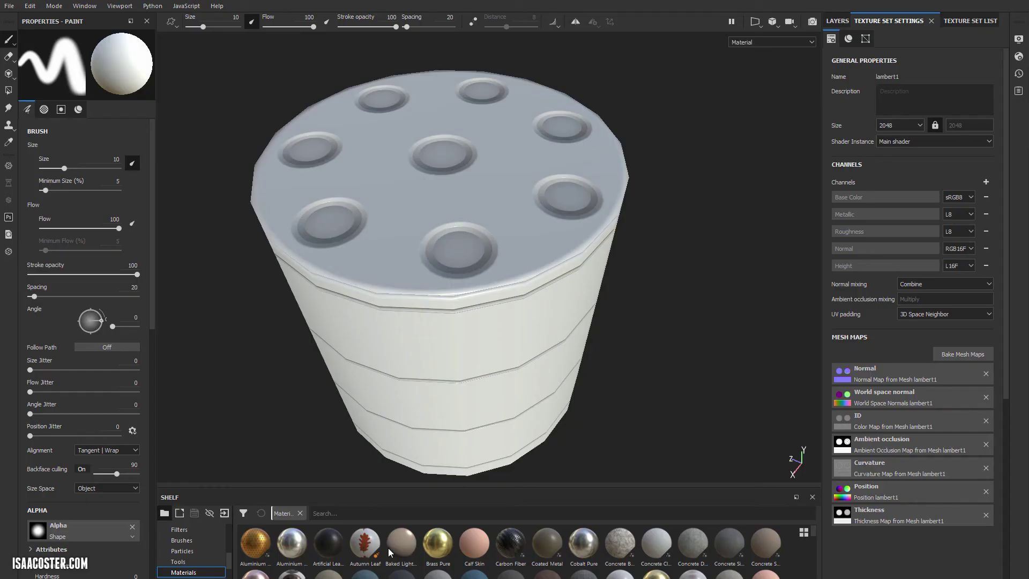
# Replace the project mesh with texture_border_sample_low_update via Project Configuration.
pyautogui.click(31, 5)
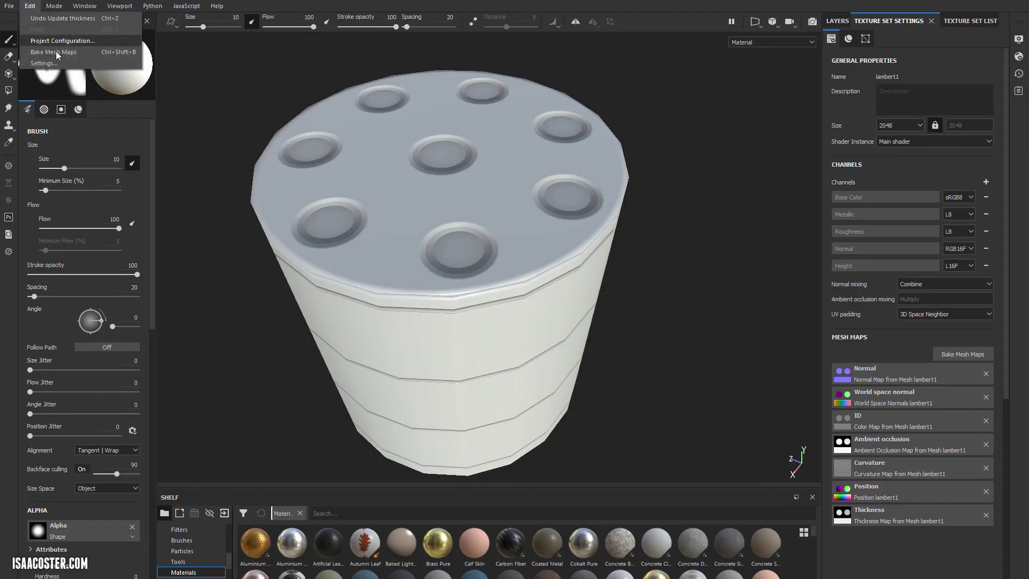
pyautogui.click(55, 51)
pyautogui.click(586, 207)
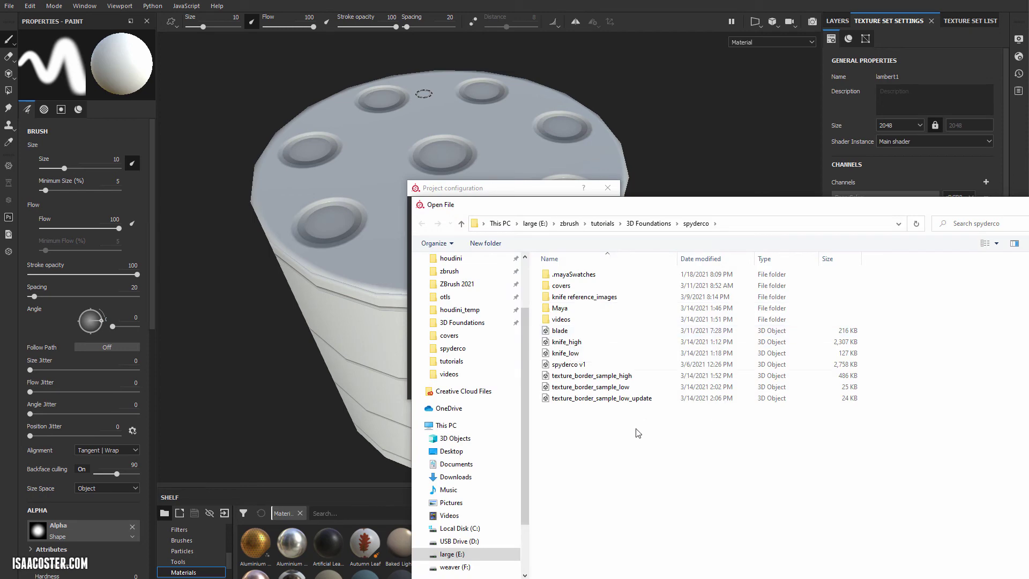
pyautogui.doubleClick(635, 403)
pyautogui.click(534, 393)
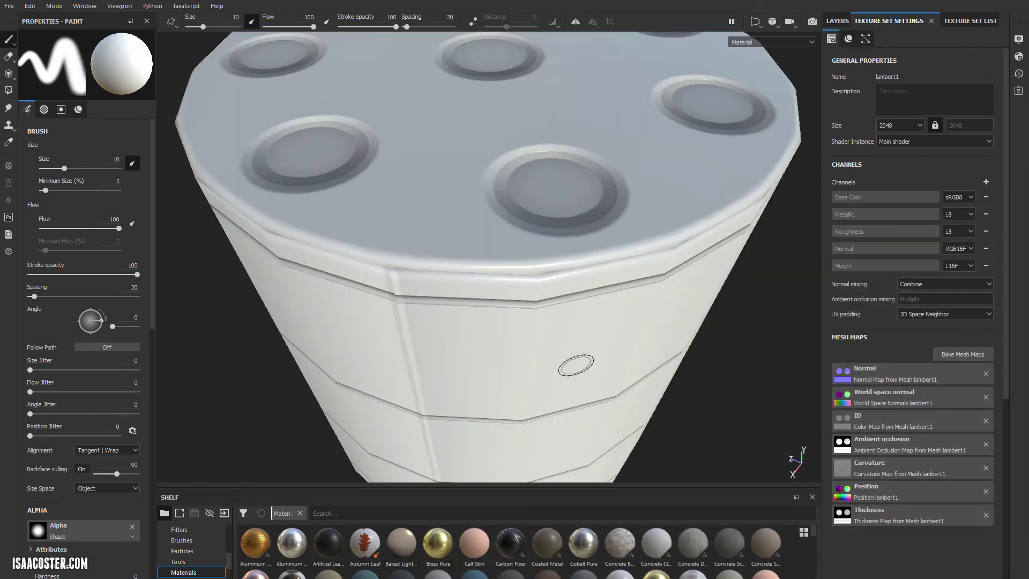
# Bake all mesh maps with Average Normals turned on.
pyautogui.click(964, 354)
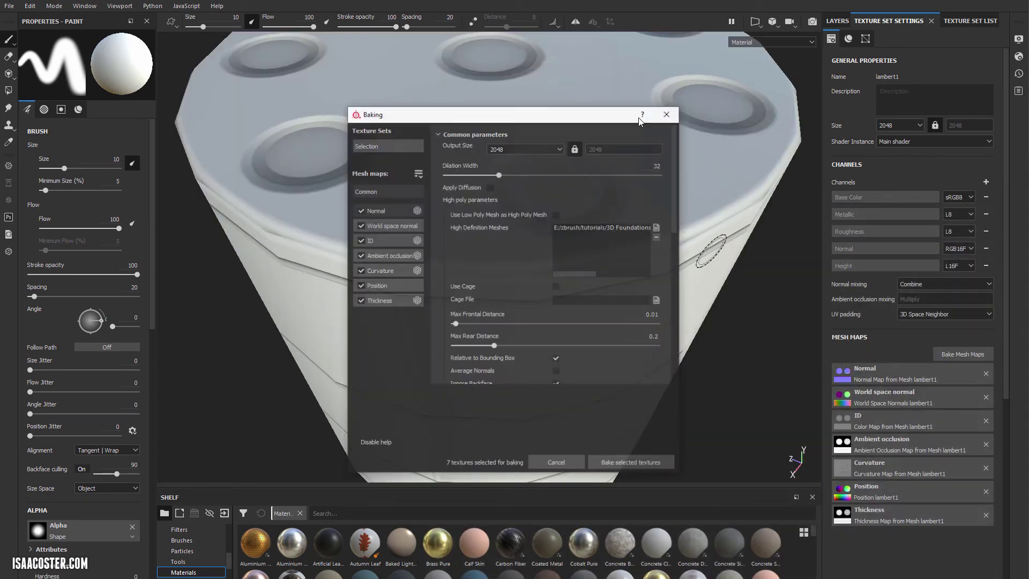
pyautogui.click(557, 370)
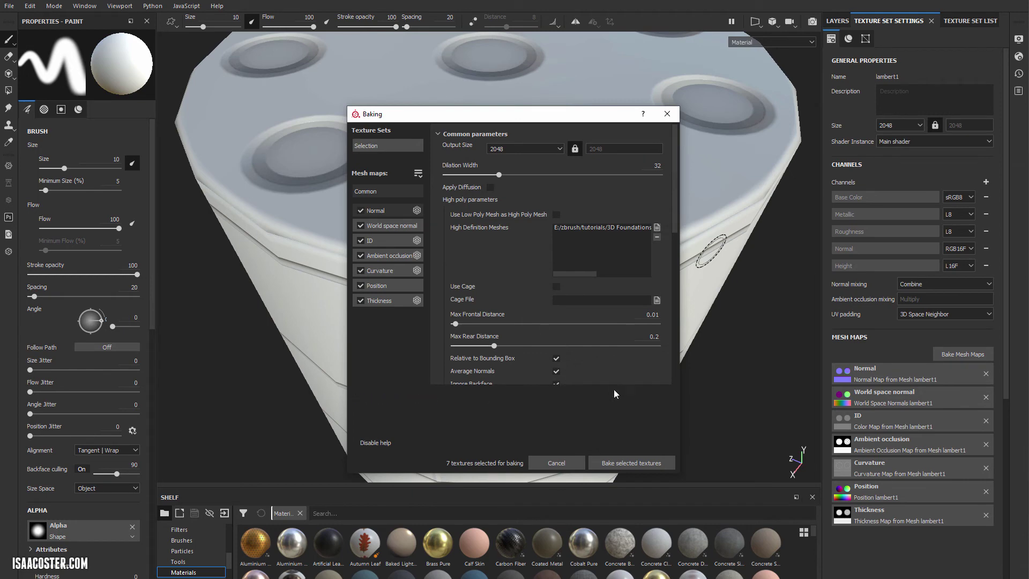
pyautogui.click(623, 462)
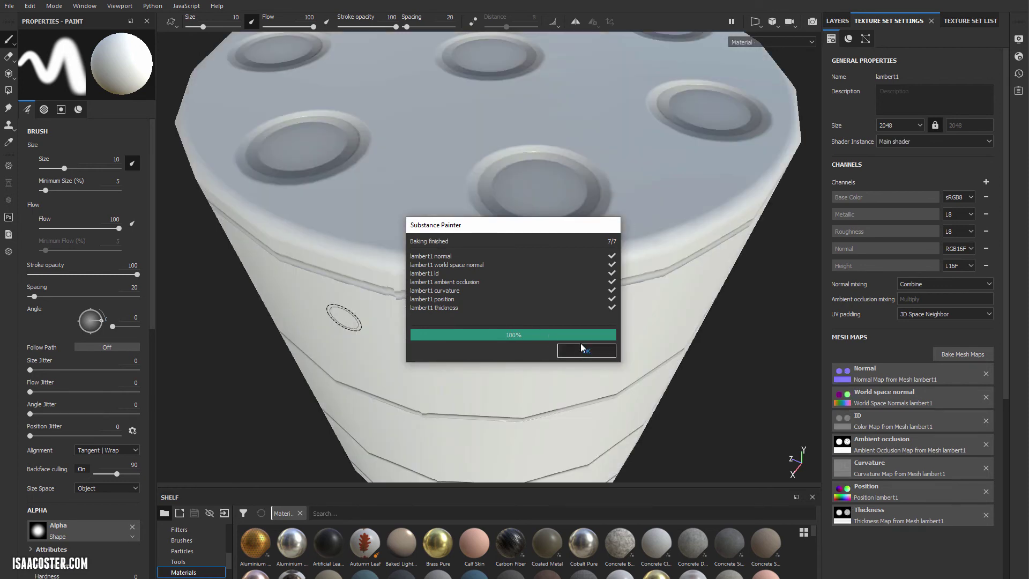
# Close the Baking finished message, then view the cylinder from low angles and straight down on its top holes.
pyautogui.click(582, 349)
pyautogui.keyDown('alt'); pyautogui.moveTo(650, 329); pyautogui.dragTo(670, 261); pyautogui.keyUp('alt')
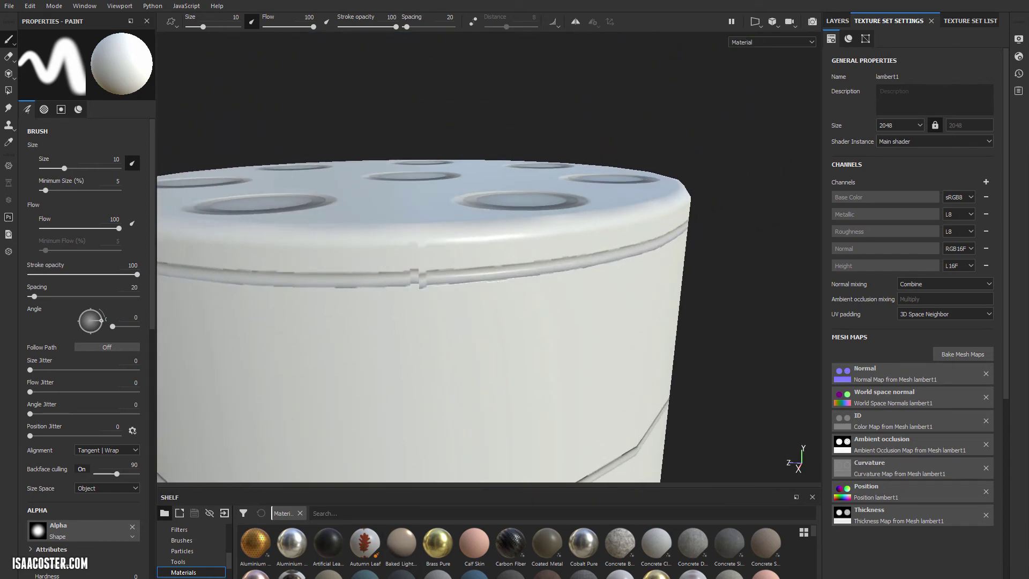
pyautogui.keyDown('alt'); pyautogui.moveTo(409, 259); pyautogui.dragTo(456, 233); pyautogui.keyUp('alt')
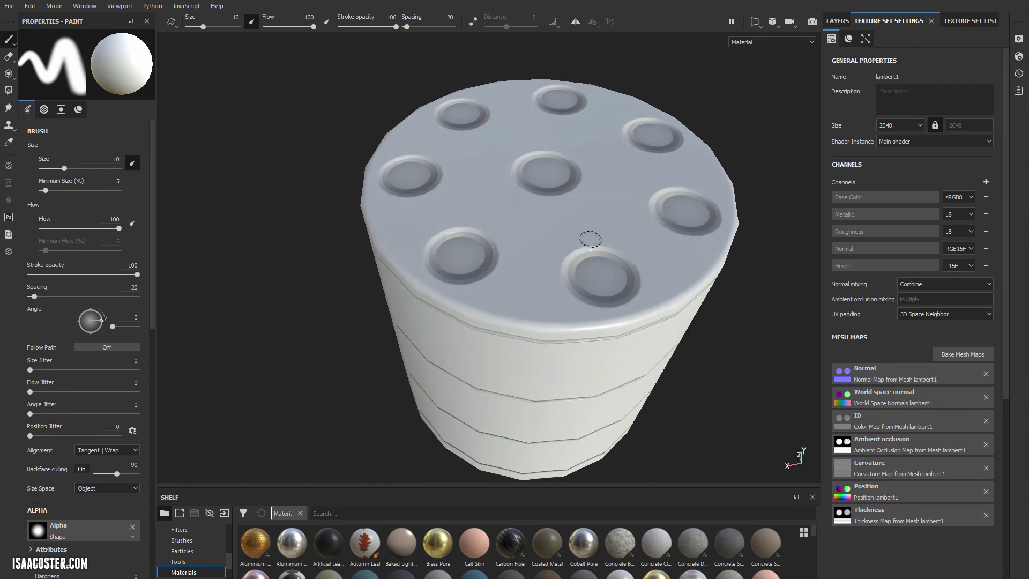
pyautogui.keyDown('alt'); pyautogui.moveTo(591, 239); pyautogui.dragTo(462, 219, button='middle'); pyautogui.keyUp('alt')
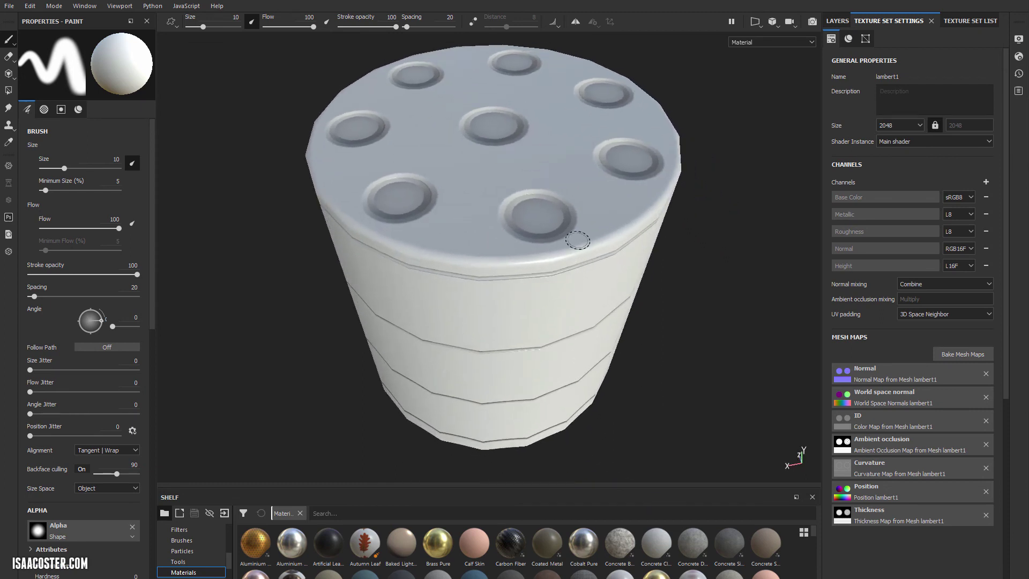
pyautogui.moveTo(578, 241)
pyautogui.keyDown('alt'); pyautogui.mouseDown()
pyautogui.moveTo(636, 227)
pyautogui.moveTo(664, 160)
pyautogui.moveTo(697, 146)
pyautogui.moveTo(701, 160)
pyautogui.moveTo(687, 175)
pyautogui.mouseUp(); pyautogui.keyUp('alt')
pyautogui.moveTo(613, 225)
pyautogui.keyDown('alt'); pyautogui.mouseDown()
pyautogui.moveTo(609, 252)
pyautogui.moveTo(585, 247)
pyautogui.moveTo(609, 218)
pyautogui.moveTo(549, 227)
pyautogui.mouseUp(); pyautogui.keyUp('alt')
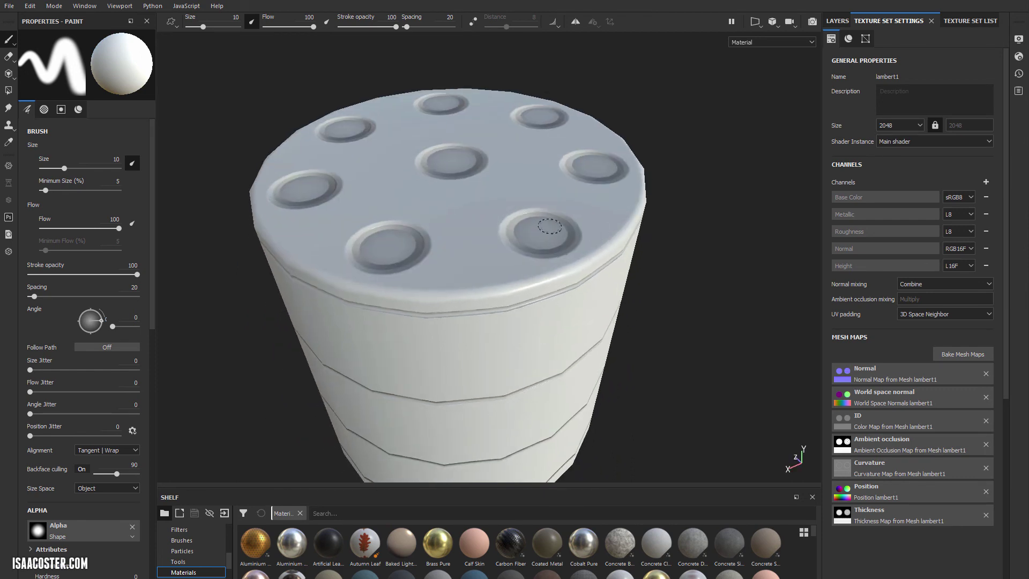
pyautogui.keyDown('alt'); pyautogui.moveTo(571, 186); pyautogui.dragTo(583, 266); pyautogui.keyUp('alt')
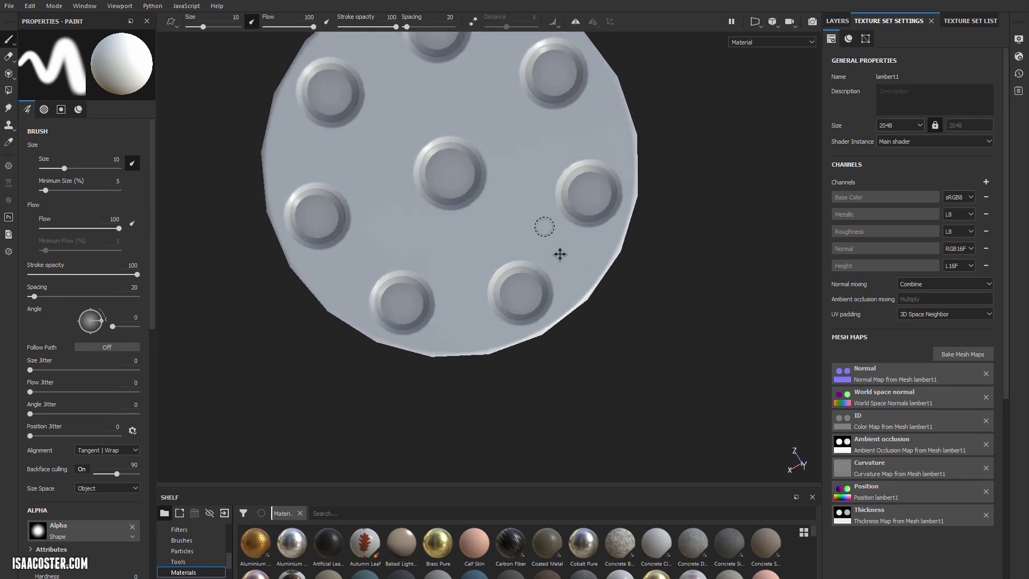
pyautogui.press('f')
pyautogui.keyDown('alt'); pyautogui.moveTo(551, 321); pyautogui.dragTo(388, 287); pyautogui.keyUp('alt')
pyautogui.moveTo(388, 287)
pyautogui.keyDown('alt'); pyautogui.mouseDown(button='middle')
pyautogui.moveTo(585, 258)
pyautogui.moveTo(450, 204)
pyautogui.mouseUp(button='middle'); pyautogui.keyUp('alt')
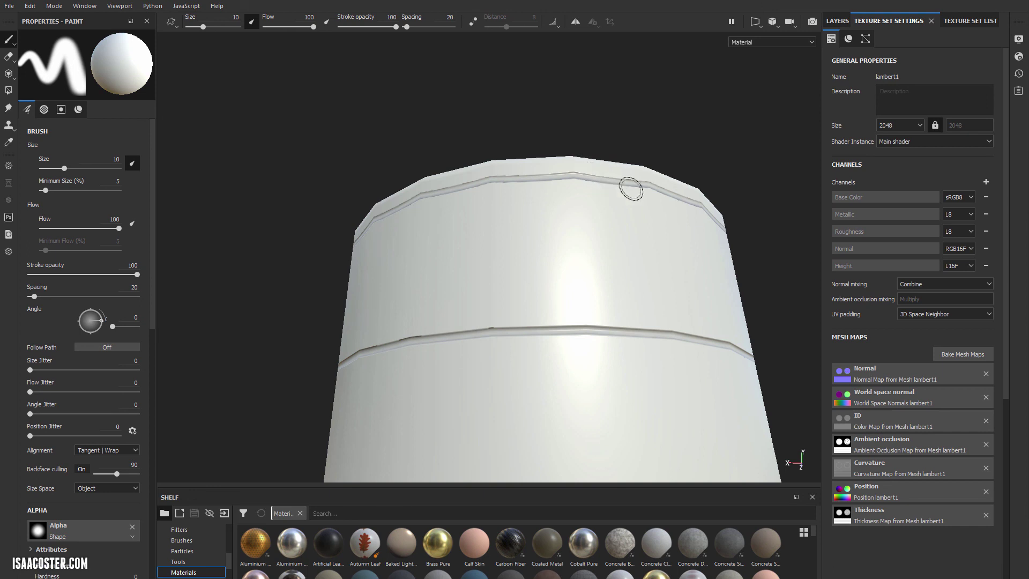
pyautogui.keyDown('alt'); pyautogui.moveTo(682, 247); pyautogui.dragTo(488, 265); pyautogui.keyUp('alt')
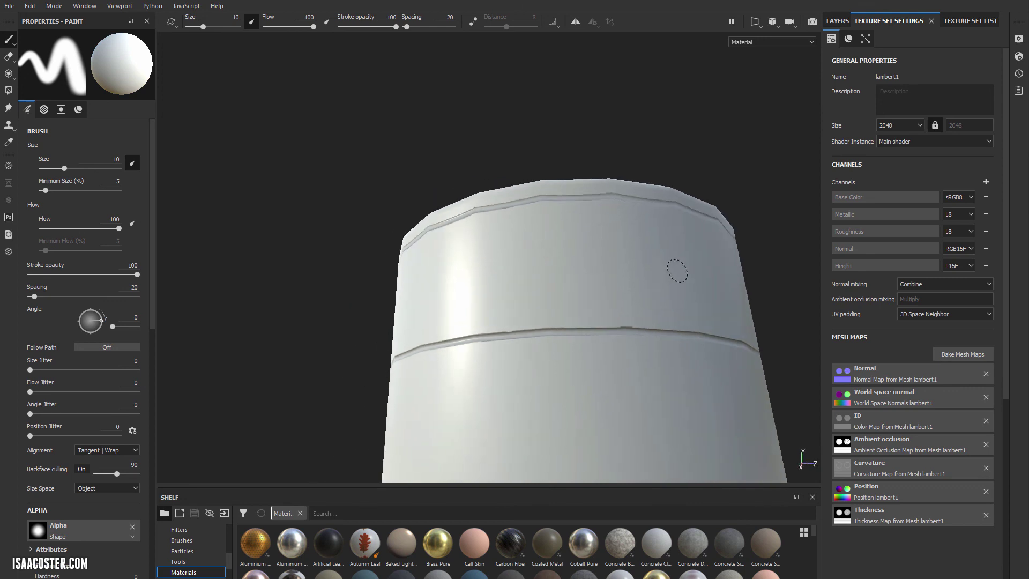
pyautogui.scroll(3, 670, 282)
pyautogui.keyDown('alt'); pyautogui.moveTo(667, 294); pyautogui.dragTo(566, 285, button='middle'); pyautogui.keyUp('alt')
pyautogui.scroll(-3, 573, 236)
pyautogui.keyDown('alt'); pyautogui.moveTo(582, 191); pyautogui.dragTo(499, 240); pyautogui.keyUp('alt')
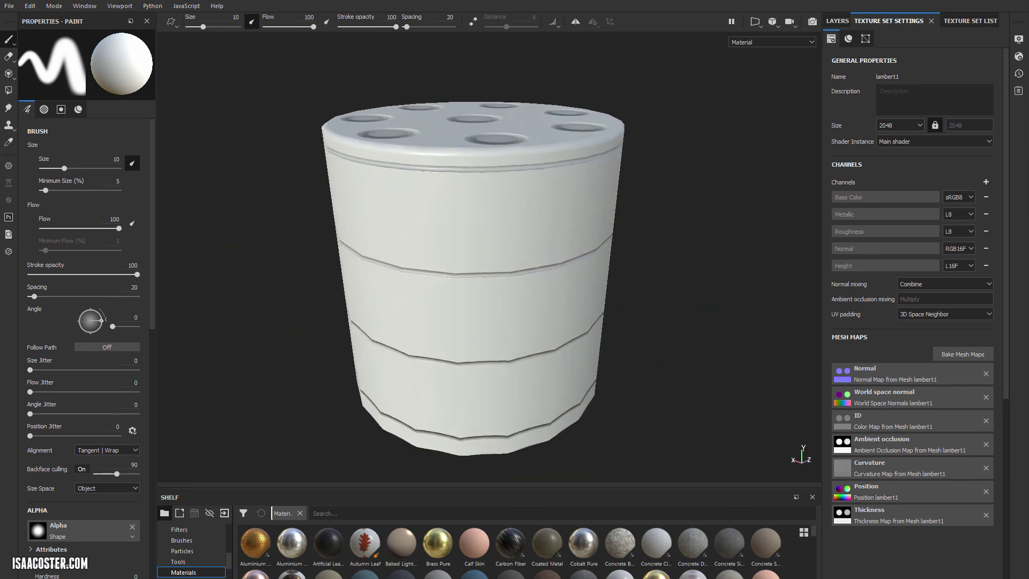
pyautogui.moveTo(468, 438)
pyautogui.keyDown('alt'); pyautogui.mouseDown()
pyautogui.moveTo(483, 448)
pyautogui.moveTo(682, 298)
pyautogui.moveTo(693, 313)
pyautogui.moveTo(561, 274)
pyautogui.moveTo(547, 300)
pyautogui.moveTo(520, 199)
pyautogui.mouseUp(); pyautogui.keyUp('alt')
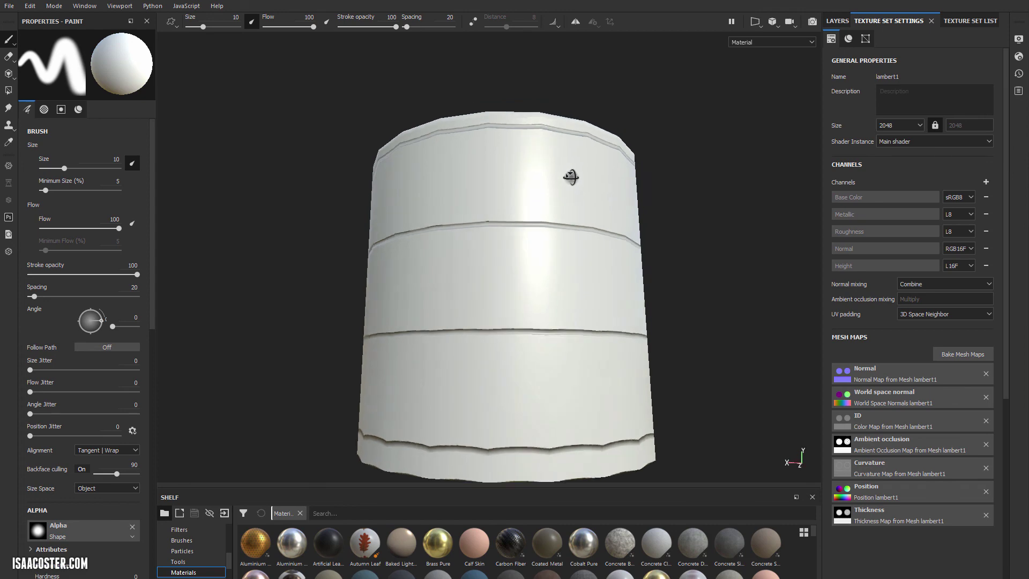